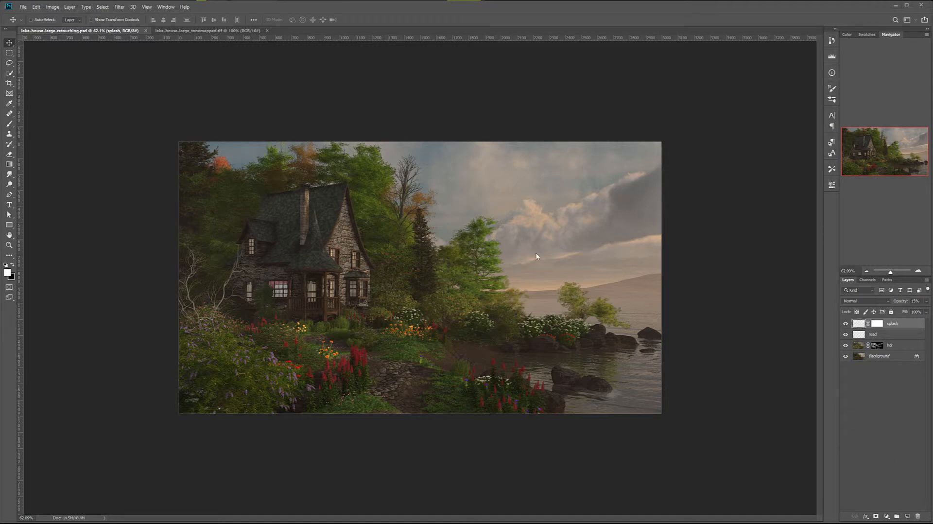
Step: Add a Curves adjustment layer above the splash layer and set its blend mode to Luminosity
click(887, 516)
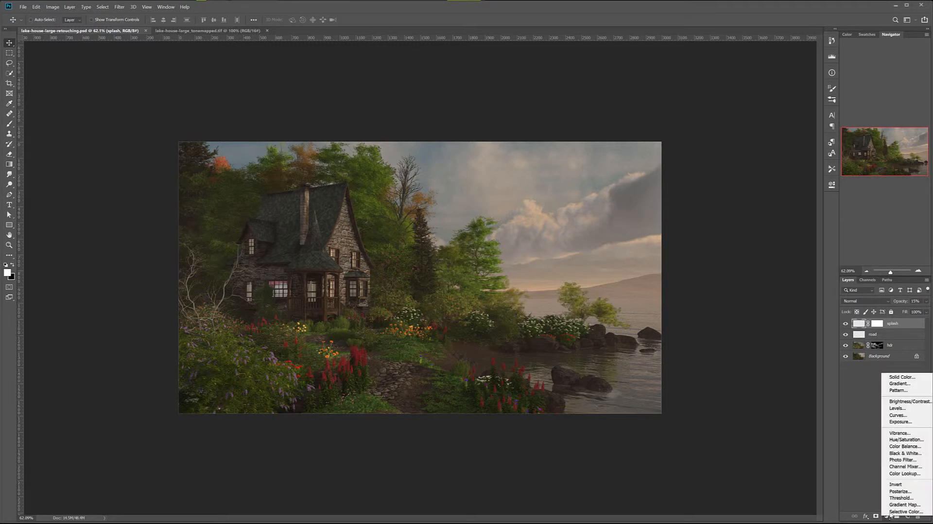
click(916, 416)
click(884, 300)
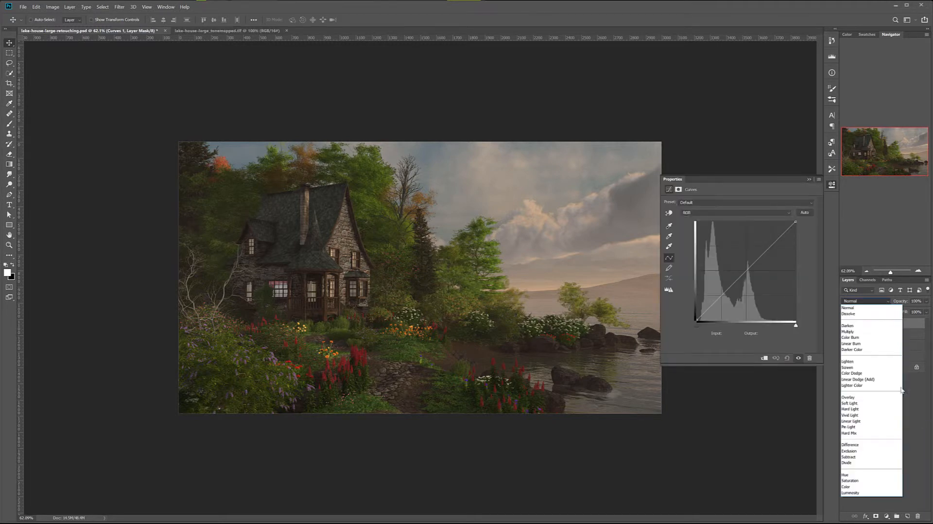
click(859, 492)
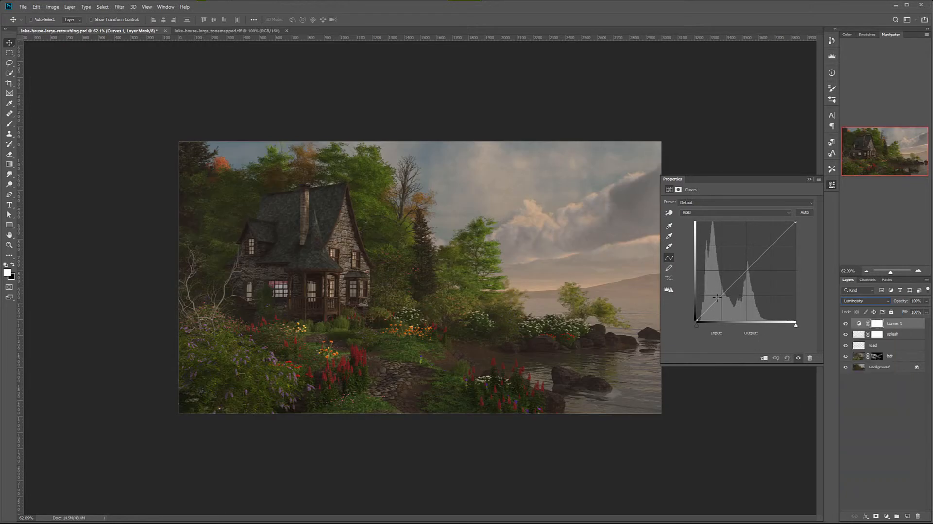
Step: Shape the RGB curve to darken and flatten the highlights, with a point at input 175, output 101, and the white endpoint lowered
drag(763, 253, 774, 257)
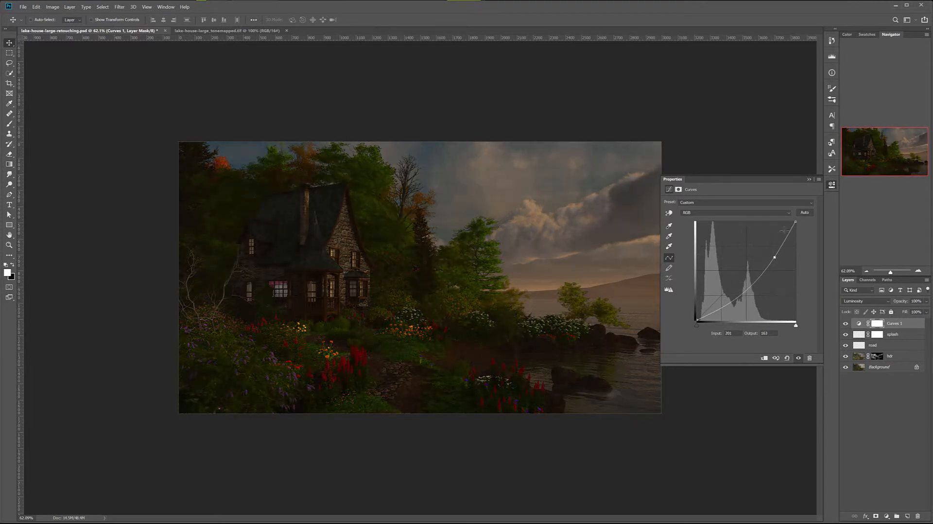
drag(797, 225, 769, 272)
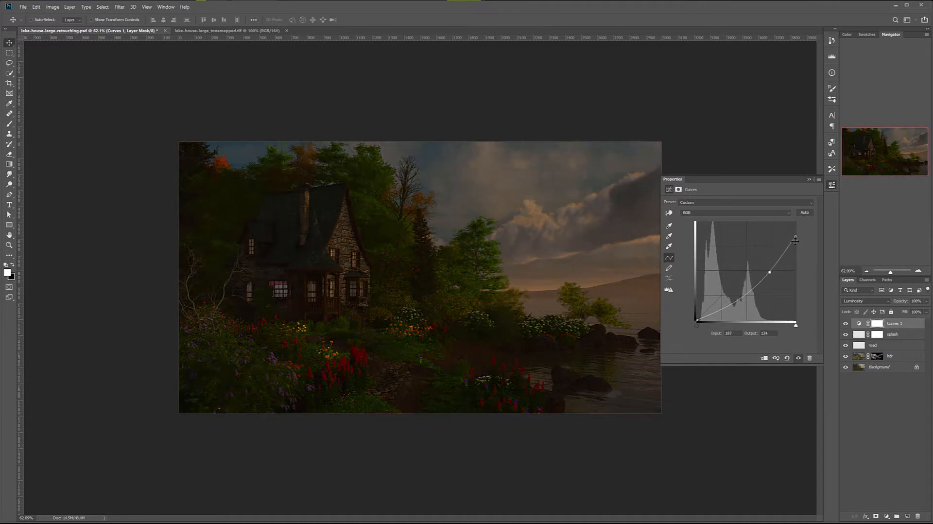
drag(797, 237, 766, 277)
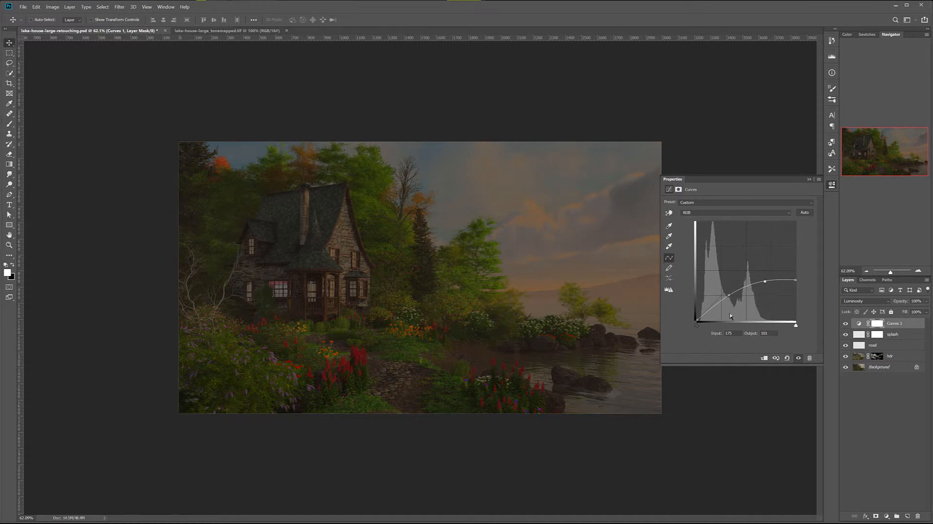
drag(762, 326, 791, 324)
drag(696, 325, 671, 322)
drag(798, 284, 797, 285)
Step: Invert the Curves layer's mask to black and ready the Brush tool with a soft round tip
click(880, 323)
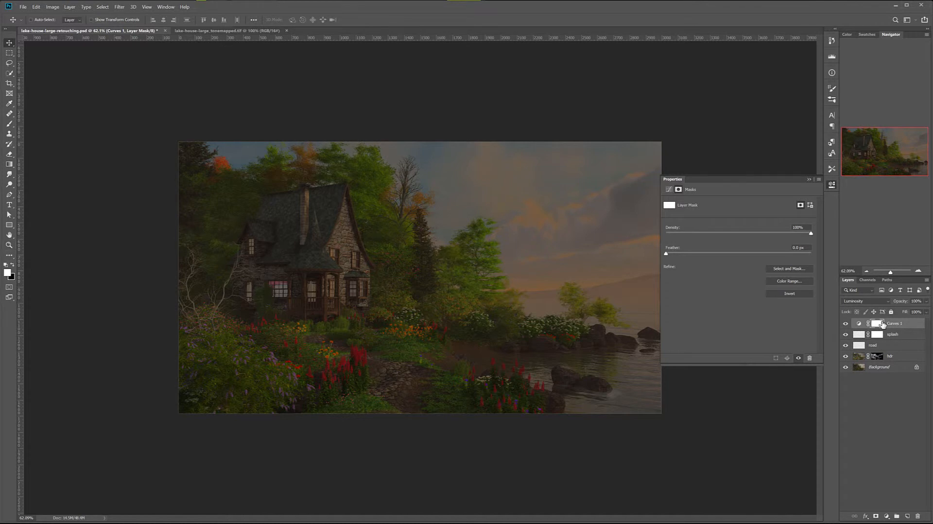
key(ctrl+i)
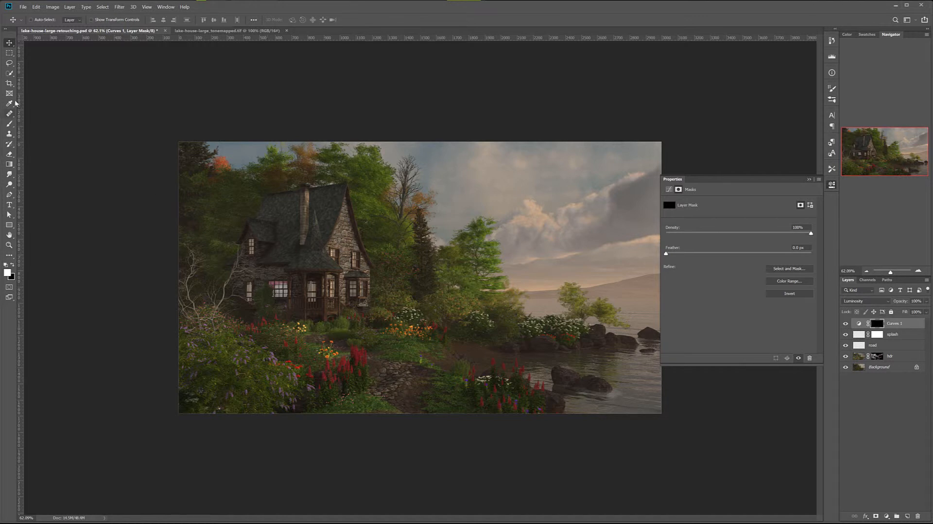
click(9, 123)
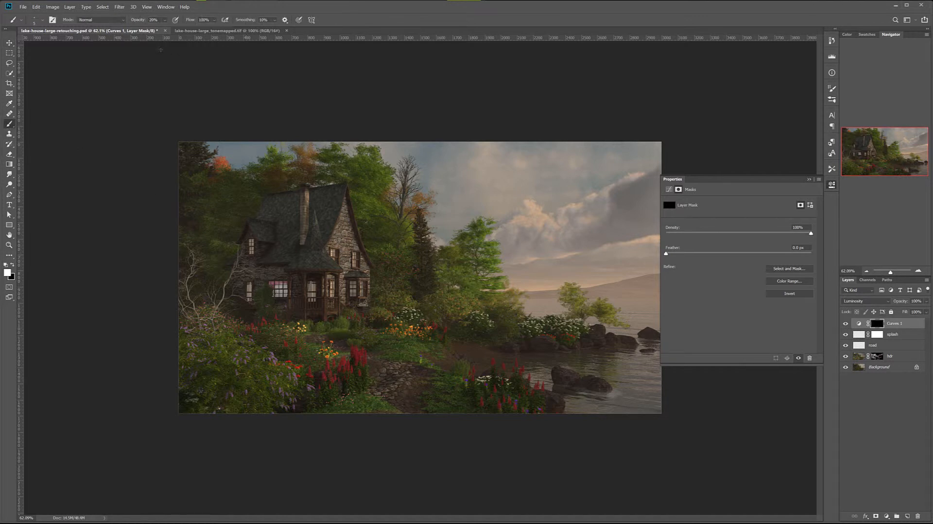
right_click(285, 227)
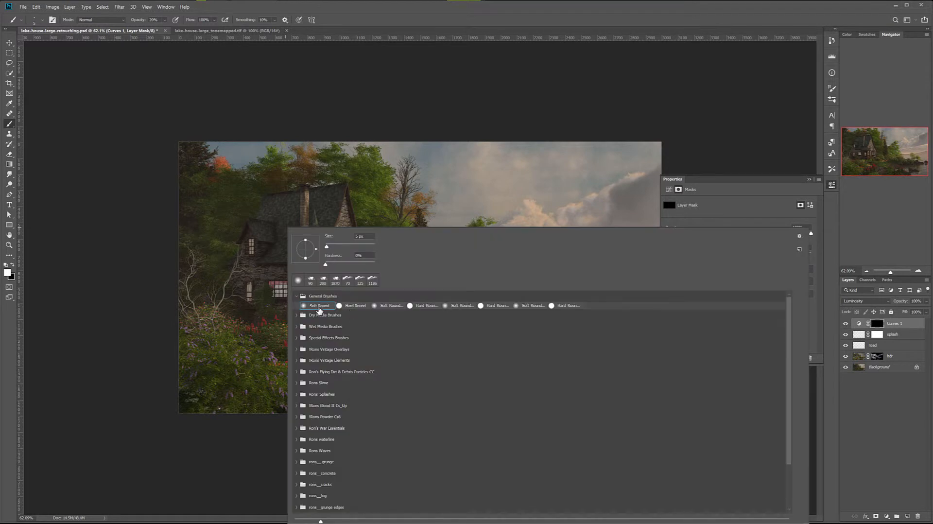
click(399, 113)
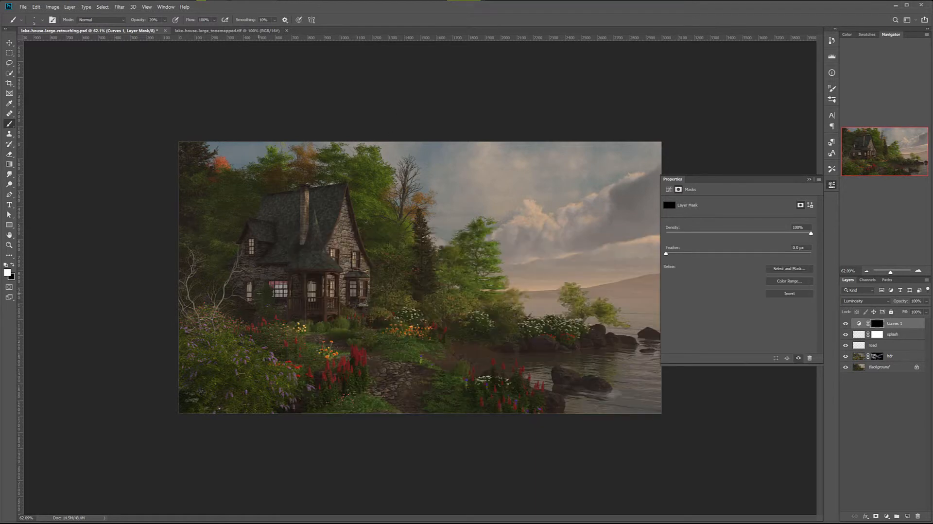
Step: Enlarge the brush to 25 px and paint white on the mask over the window with pink curtains
scroll(273, 291, up, 8)
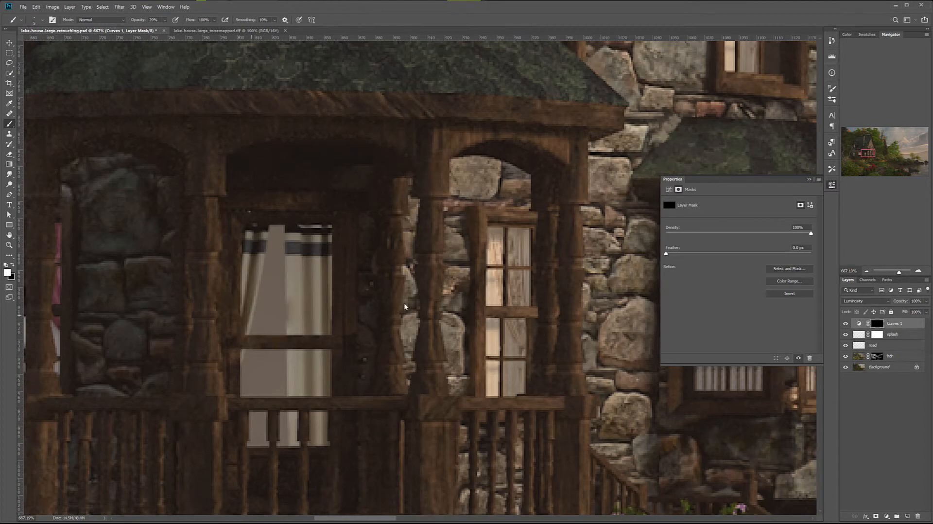
drag(255, 309, 714, 272)
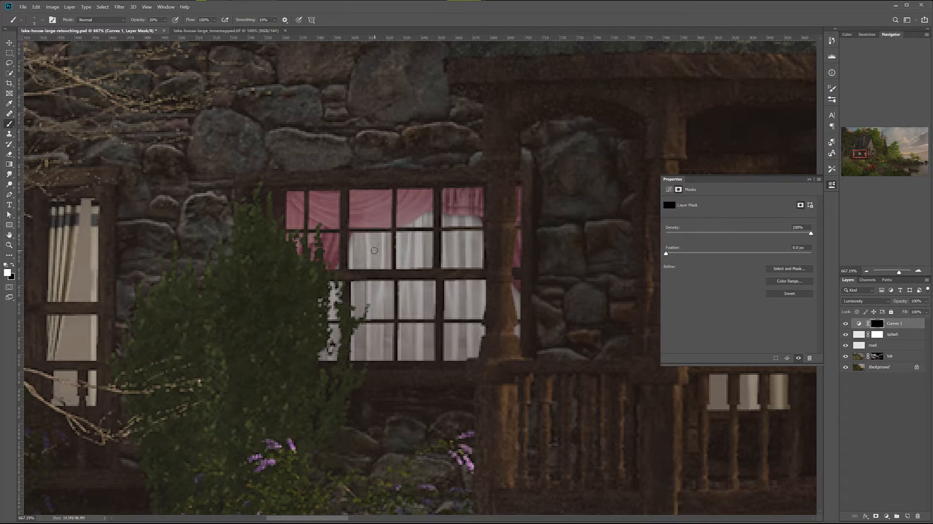
key(bracketright)
key(bracketright)
key(bracketright)
mouse_move(282, 210)
mouse_down()
mouse_move(296, 198)
mouse_move(295, 218)
mouse_move(327, 244)
mouse_move(337, 204)
mouse_move(363, 206)
mouse_move(366, 222)
mouse_move(396, 223)
mouse_move(423, 269)
mouse_move(468, 196)
mouse_move(461, 250)
mouse_up()
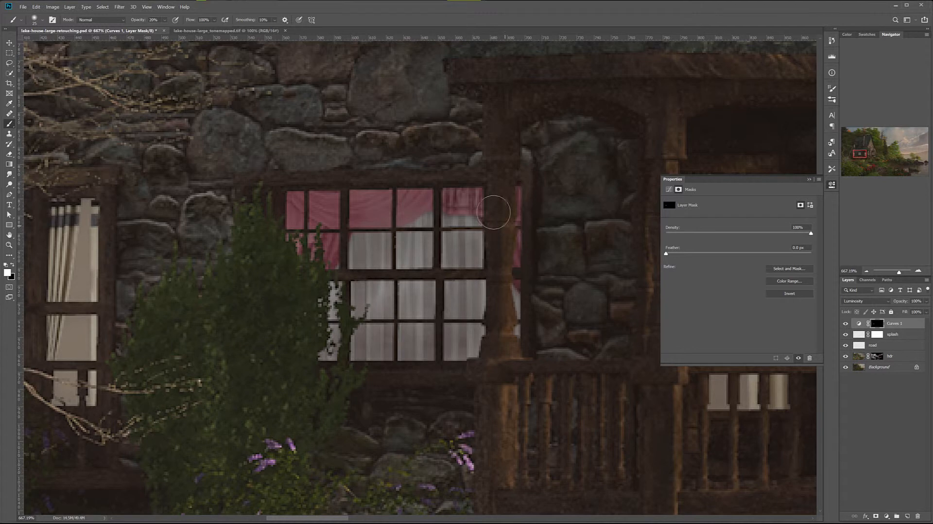
Step: Paint white on the Curves mask over the narrow ground-floor window, the dormer window and the porch door to dim them
drag(380, 258, 596, 241)
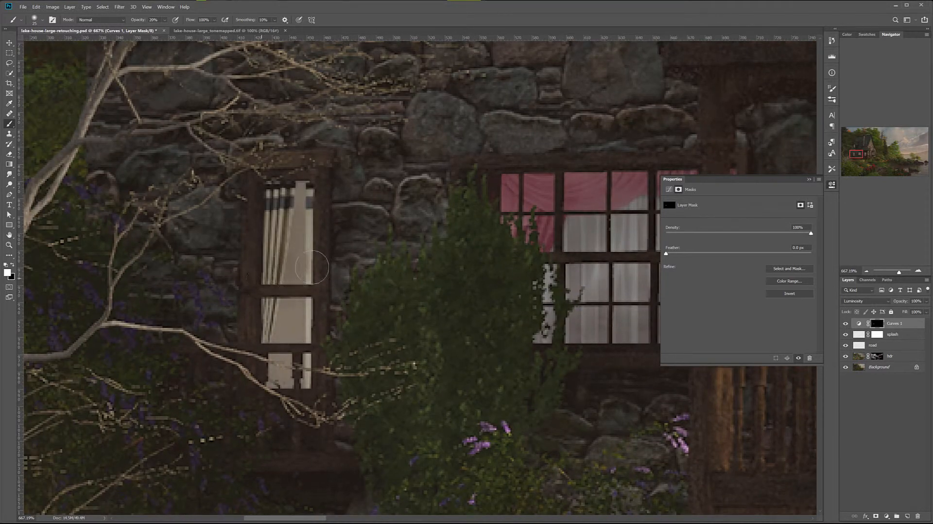
mouse_move(284, 193)
mouse_down()
mouse_move(302, 267)
mouse_move(304, 259)
mouse_move(296, 318)
mouse_move(265, 337)
mouse_move(280, 348)
mouse_move(278, 377)
mouse_move(302, 359)
mouse_move(279, 291)
mouse_move(299, 194)
mouse_move(306, 256)
mouse_move(286, 331)
mouse_move(297, 308)
mouse_move(269, 328)
mouse_up()
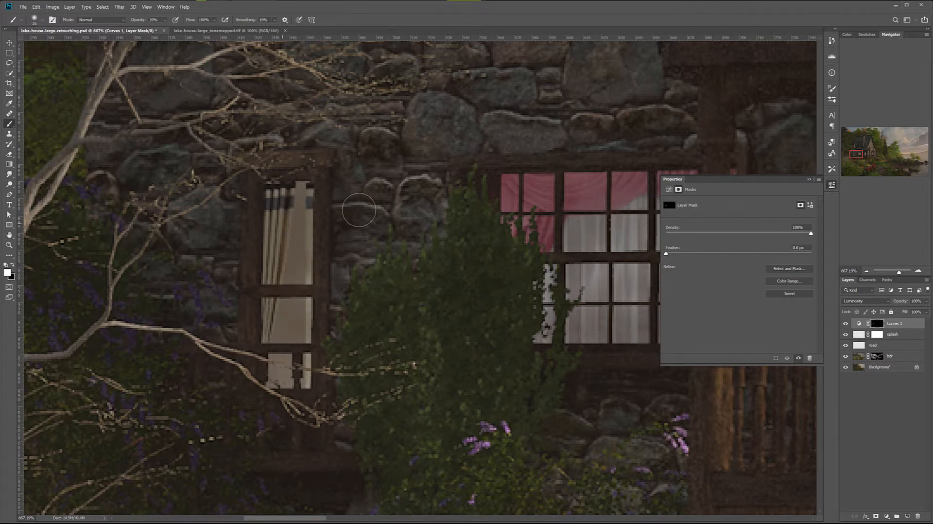
drag(489, 145, 481, 307)
drag(529, 270, 590, 254)
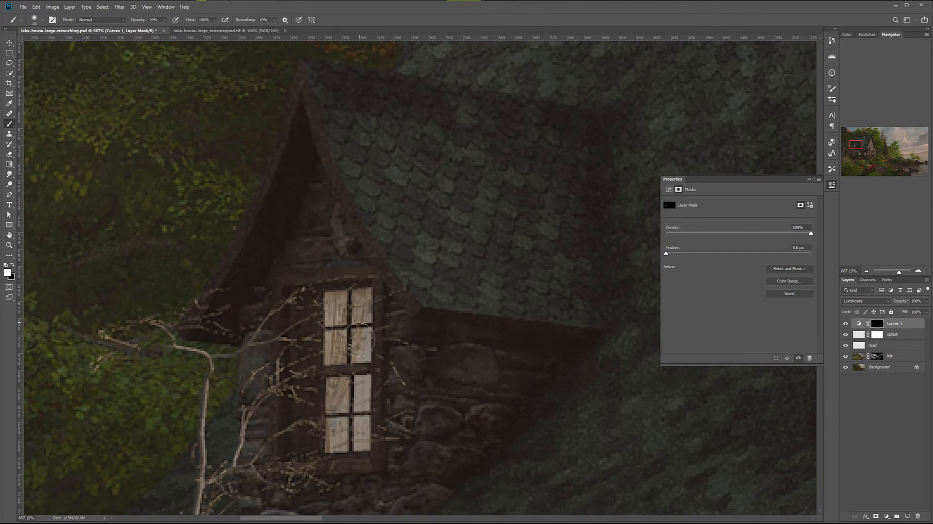
mouse_move(357, 324)
mouse_down()
mouse_move(365, 329)
mouse_move(360, 452)
mouse_move(330, 423)
mouse_move(349, 427)
mouse_up()
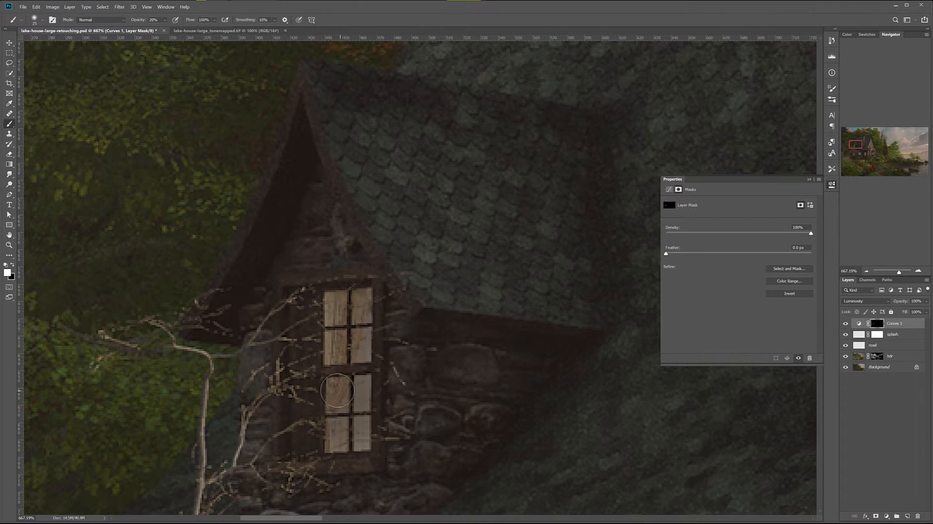
mouse_move(571, 415)
mouse_down()
mouse_move(348, 294)
mouse_move(417, 313)
mouse_up()
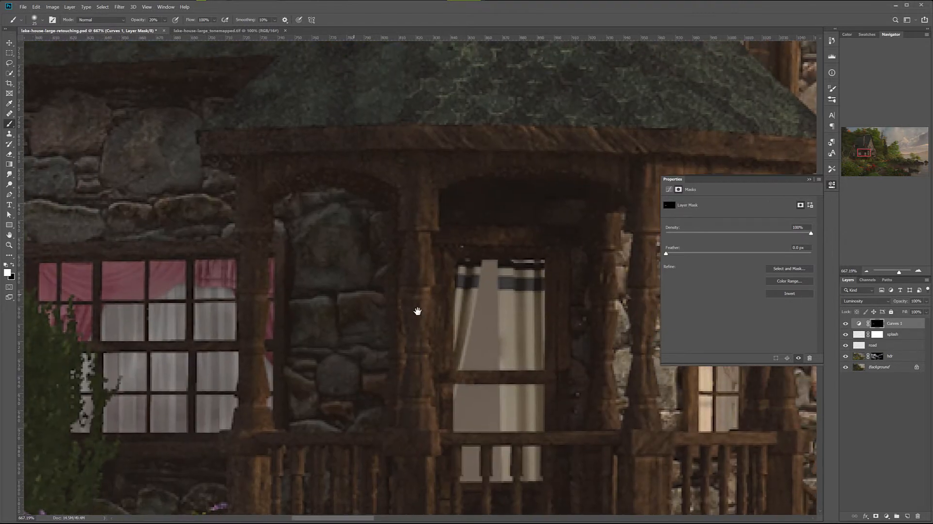
mouse_move(503, 360)
mouse_down()
mouse_move(503, 311)
mouse_move(495, 357)
mouse_move(530, 265)
mouse_move(485, 265)
mouse_move(480, 352)
mouse_move(450, 413)
mouse_move(501, 406)
mouse_move(485, 441)
mouse_move(532, 467)
mouse_move(492, 413)
mouse_move(508, 417)
mouse_move(485, 356)
mouse_move(535, 283)
mouse_move(459, 328)
mouse_up()
Step: Compare the whole image with and without the Curves adjustment to check the dimmed windows
scroll(459, 328, down, 8)
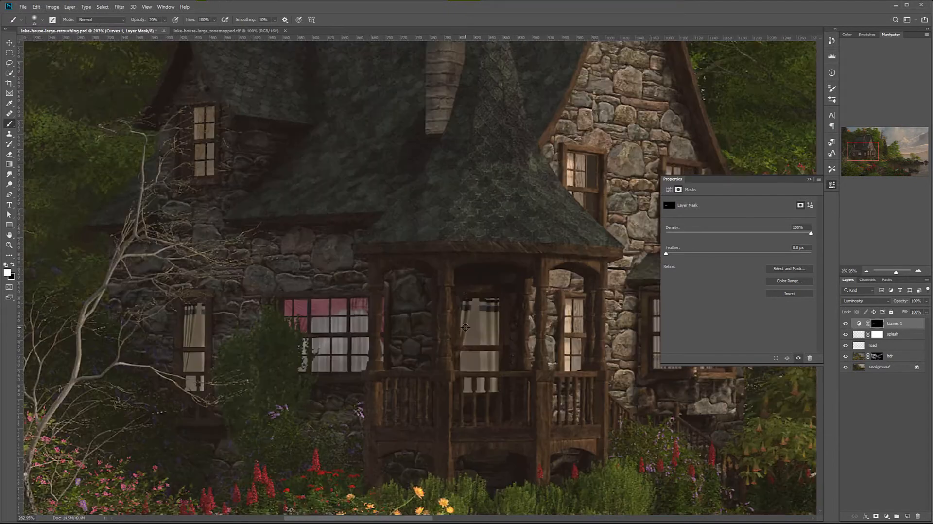
scroll(464, 327, down, 3)
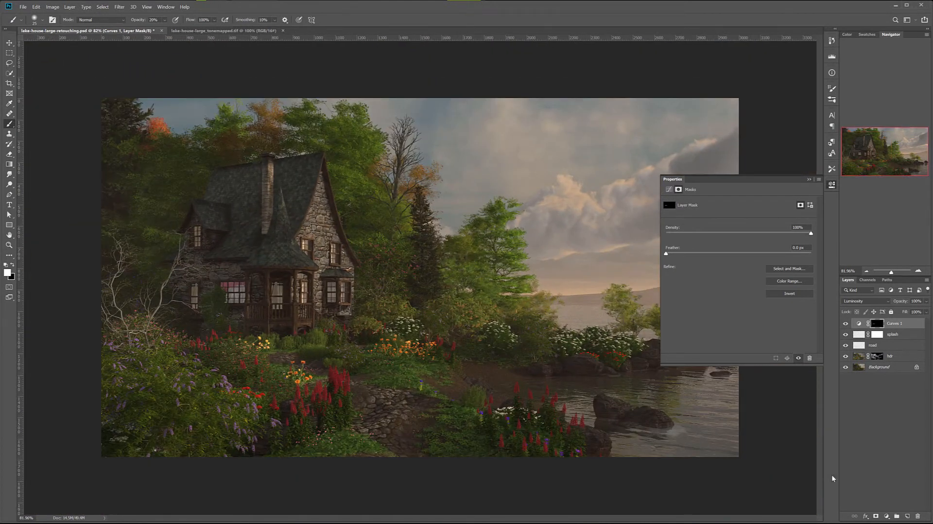
click(846, 323)
click(844, 324)
click(844, 325)
click(844, 325)
click(844, 324)
click(845, 325)
click(844, 325)
click(844, 324)
scroll(298, 336, down, 4)
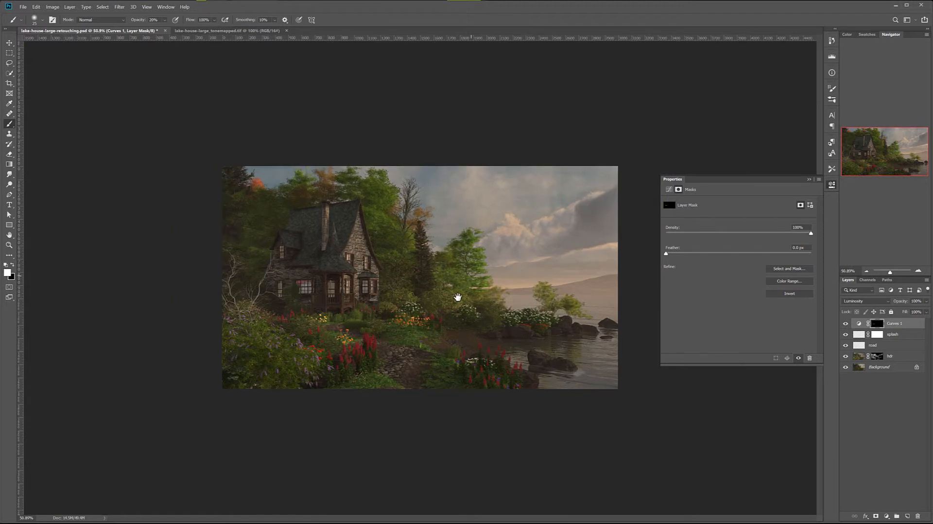
Step: Rename the Curves layer as windows and add a new layer above it named smoke
double_click(895, 323)
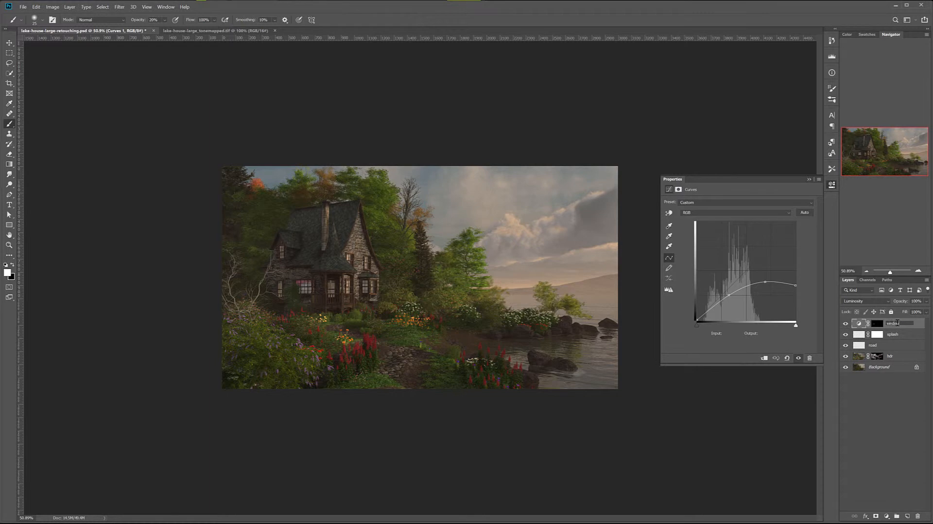
key(Return)
click(907, 517)
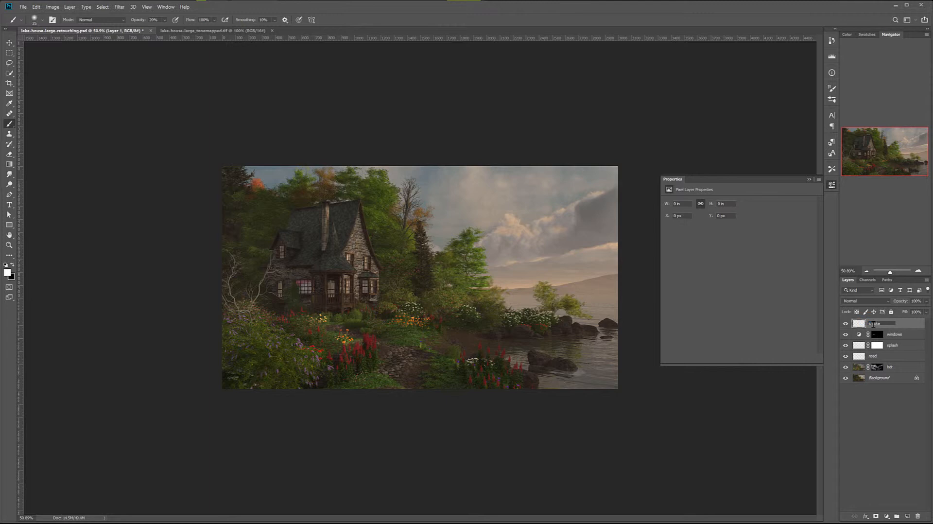
key(Return)
Step: Choose the thin, wispy 984 px smoke brush from the rons__smoke brush set
right_click(360, 188)
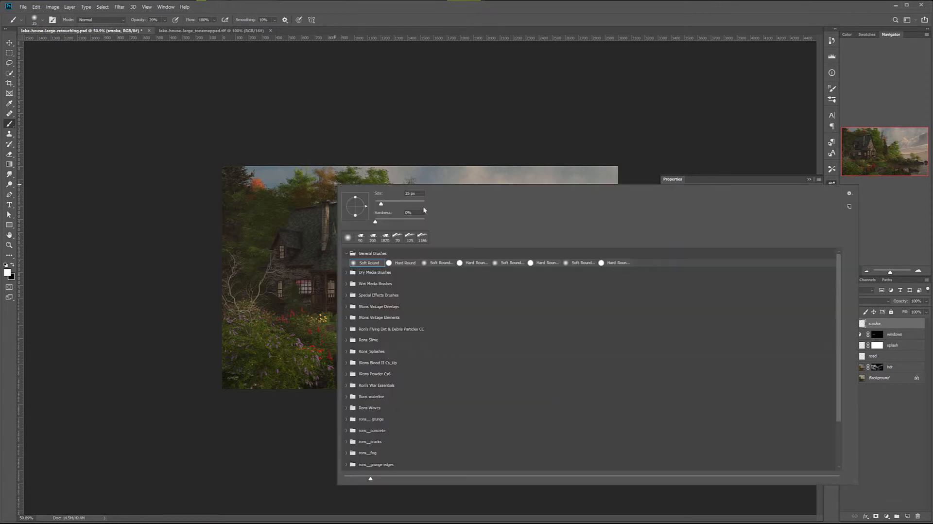
scroll(381, 326, down, 3)
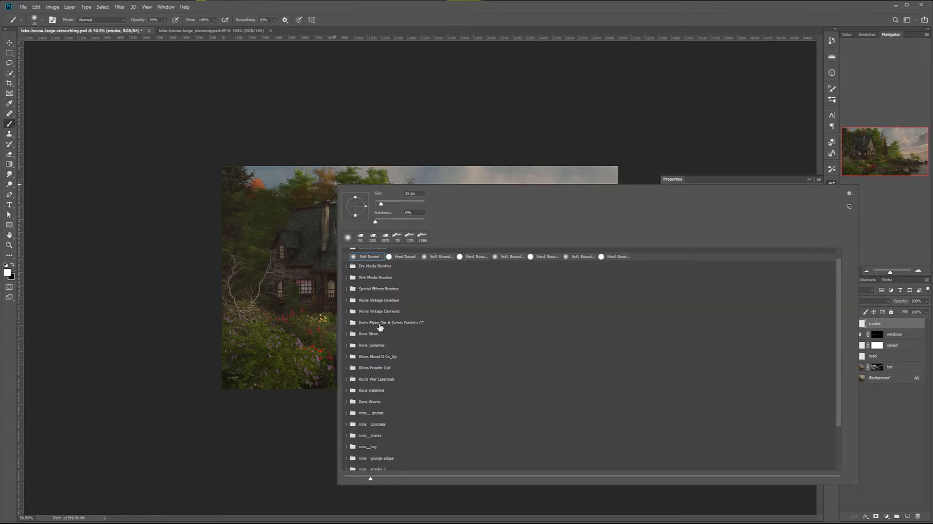
scroll(380, 327, down, 2)
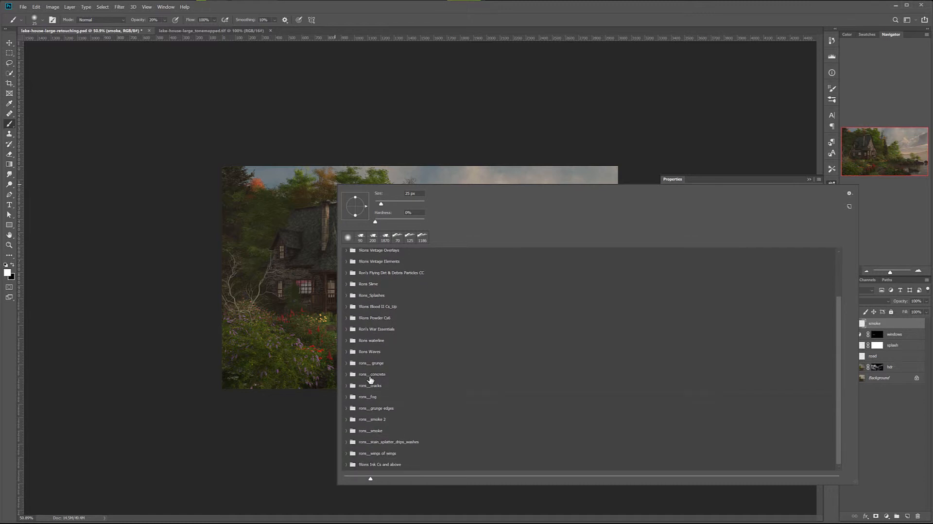
click(353, 432)
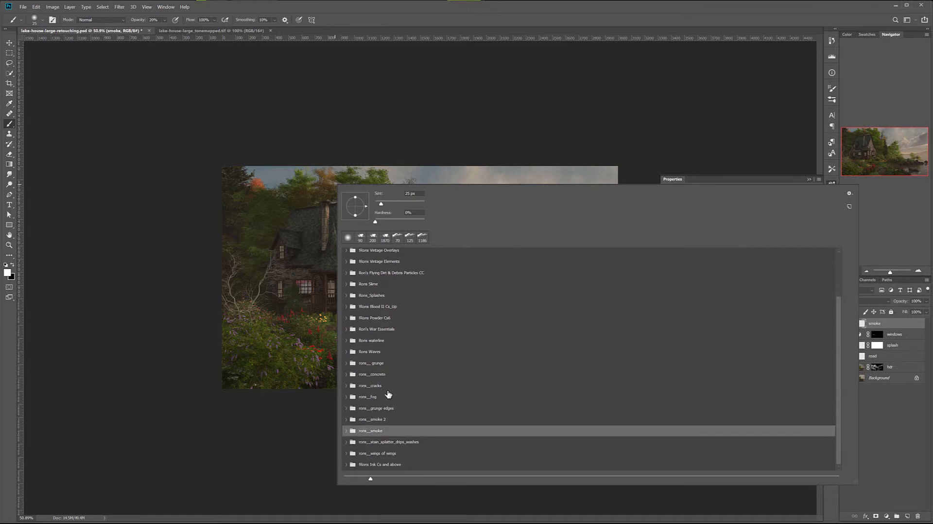
click(346, 431)
scroll(417, 376, down, 4)
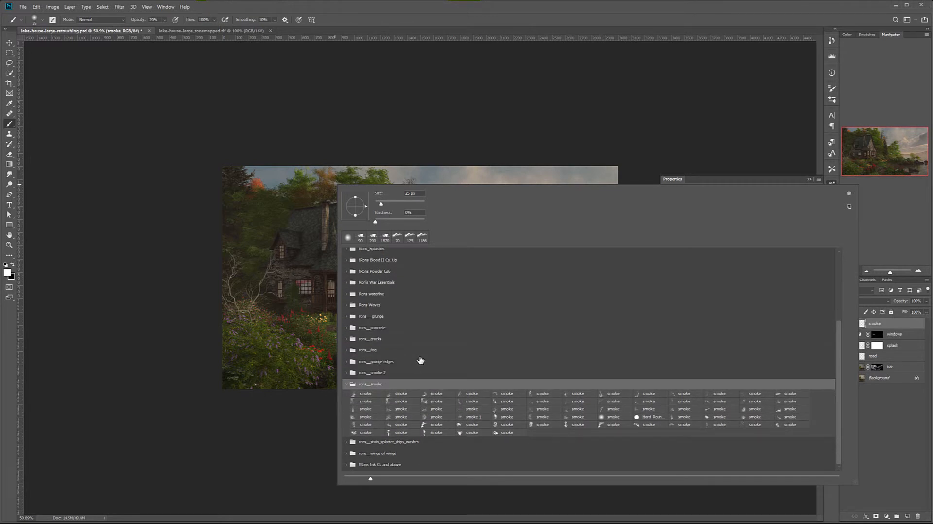
click(673, 401)
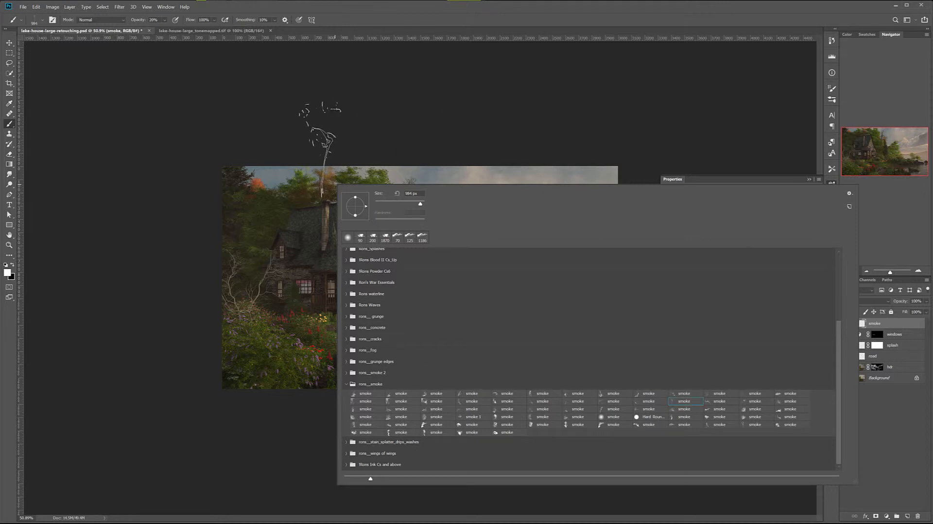
Step: Try stamping a thin wisp of smoke above the chimney, reducing the brush to 300 px and raising its opacity to 100%
click(324, 165)
key(ctrl+z)
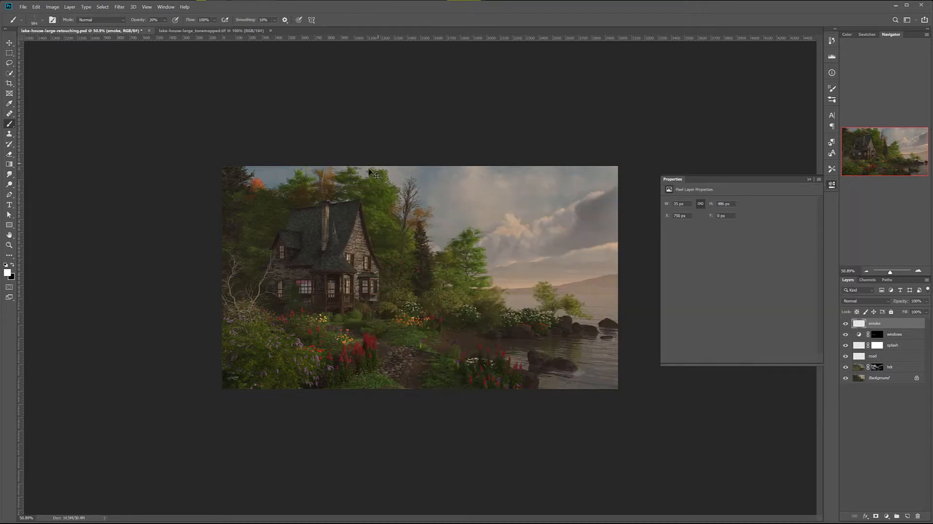
key([)
key([)
key([)
key([)
click(319, 187)
scroll(319, 188, up, 5)
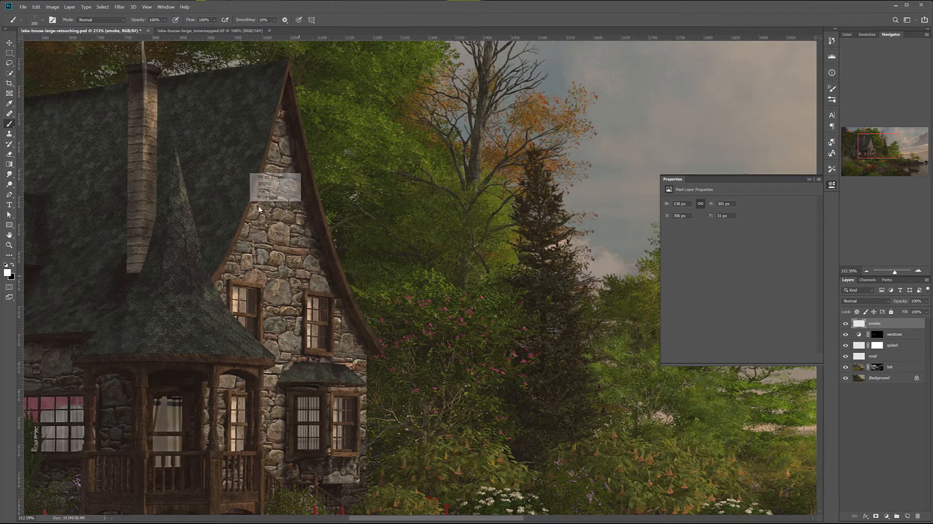
drag(196, 125, 361, 325)
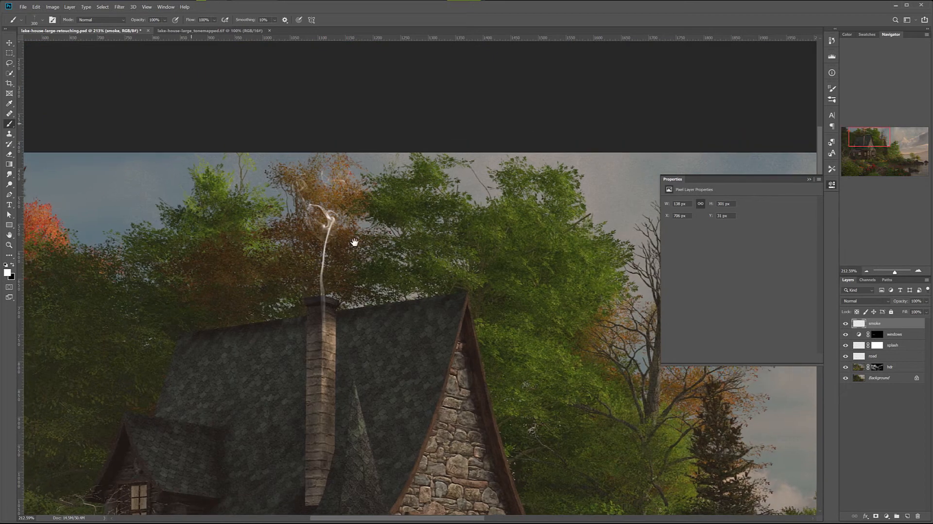
key(ctrl+z)
Step: Choose the fuller 636 px smoke brush from the rons__smoke set and stamp white smoke above the chimney at 300 px
right_click(300, 221)
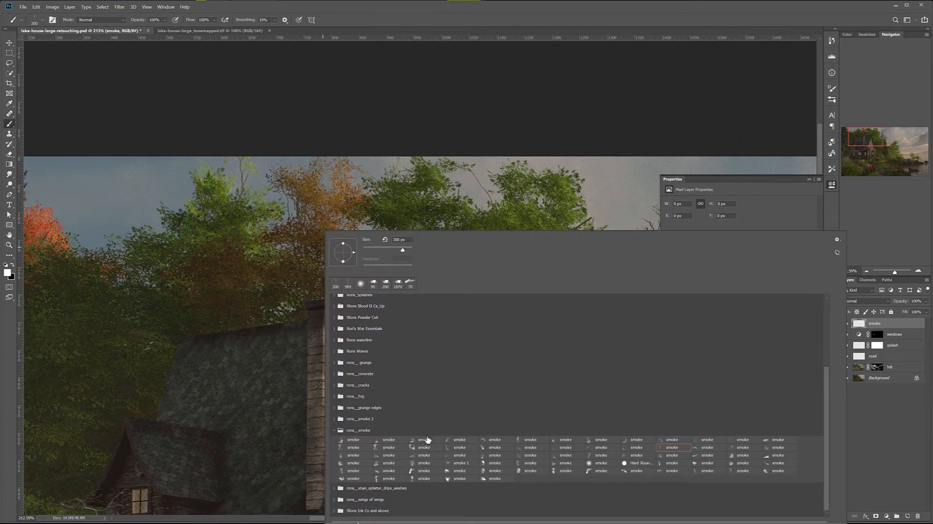
click(353, 471)
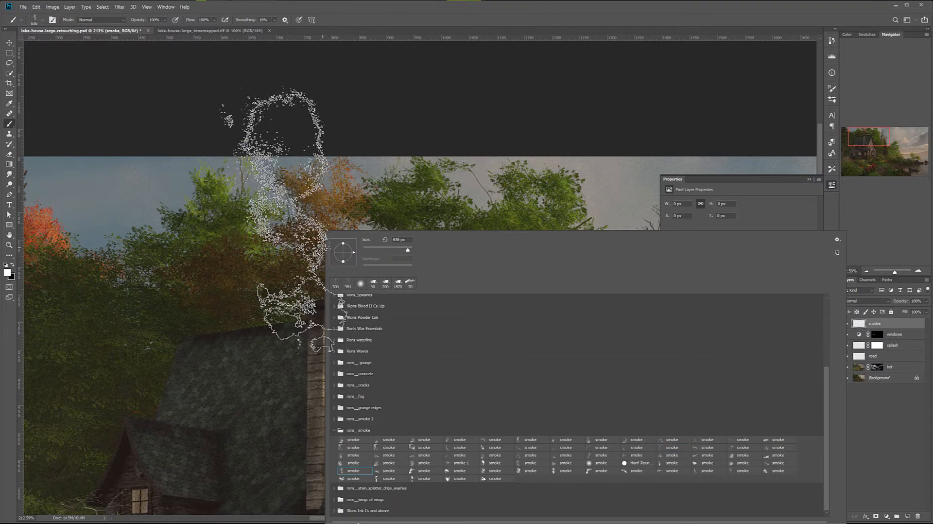
click(266, 224)
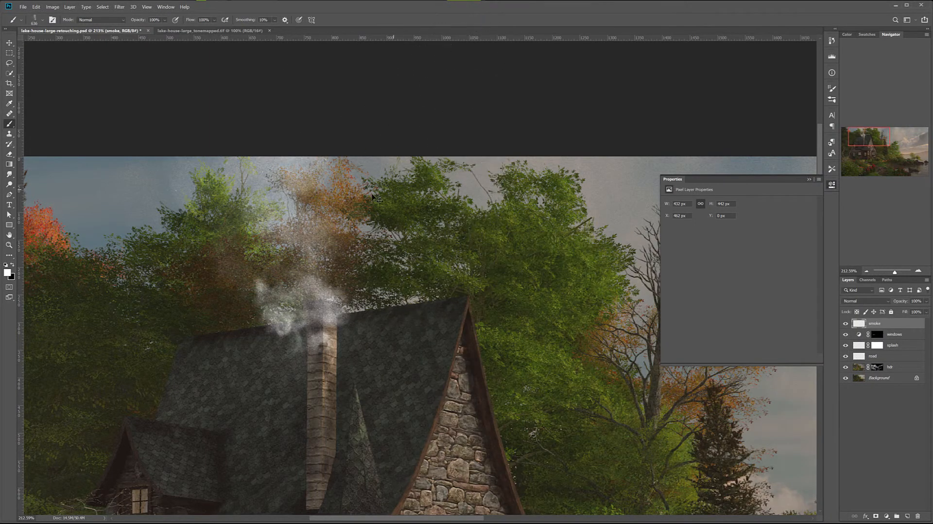
key(ctrl+z)
key(bracketleft)
key(bracketleft)
key(bracketleft)
key(bracketleft)
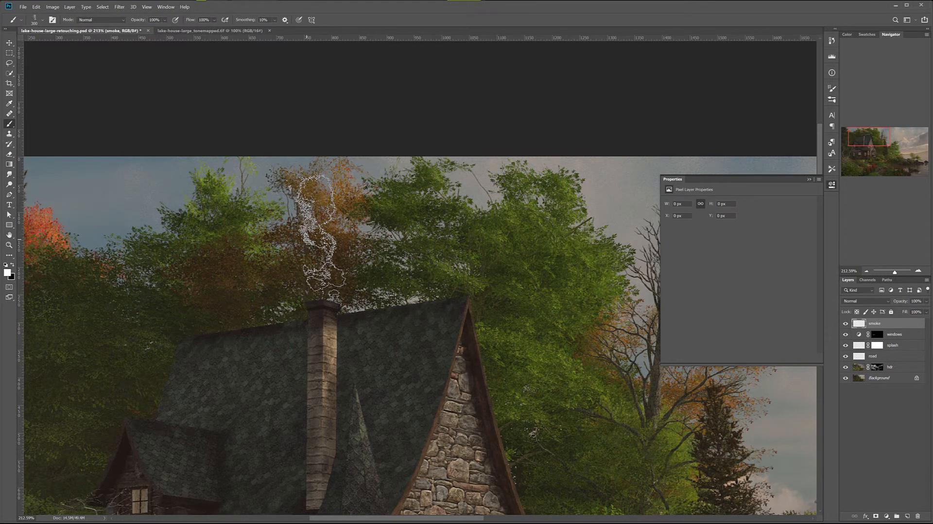
click(318, 238)
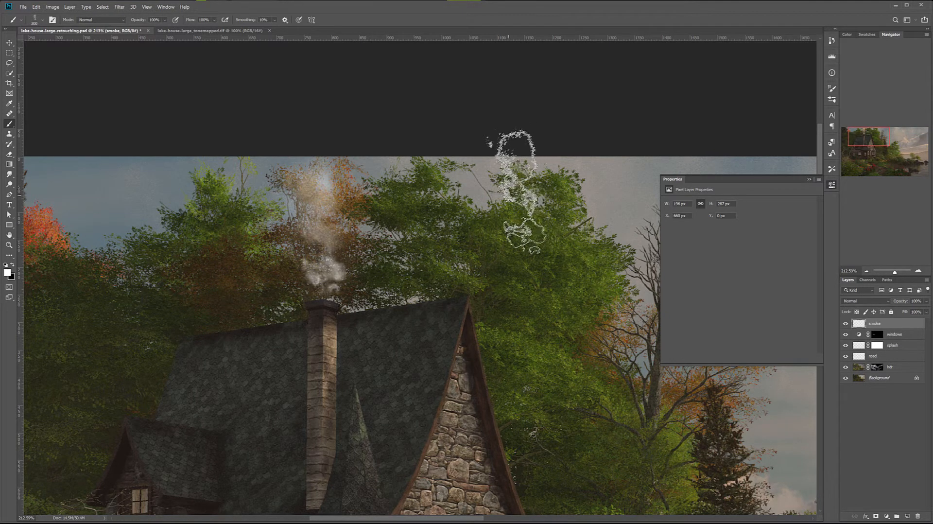
Step: Choose the 764 px fog brush from the rons__fog set and use a warm tan foreground colour
scroll(447, 248, down, 3)
scroll(447, 248, down, 3)
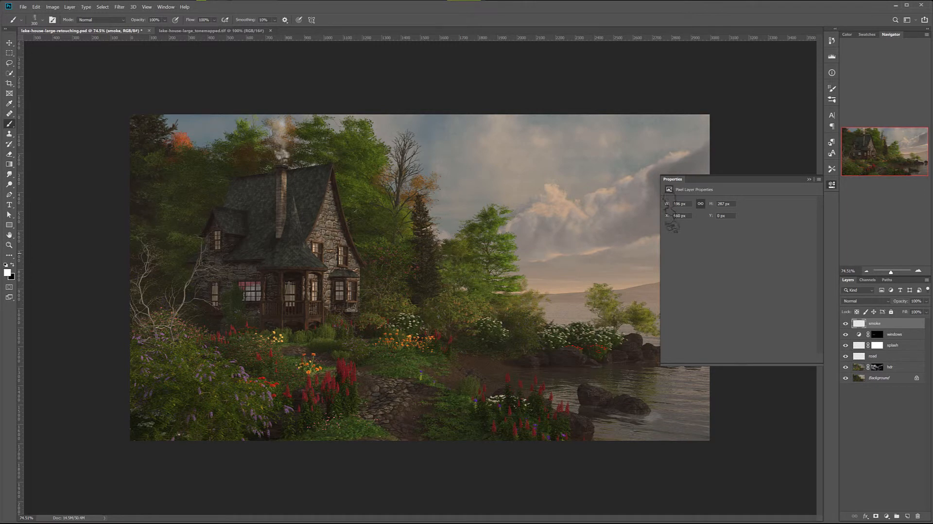
click(831, 185)
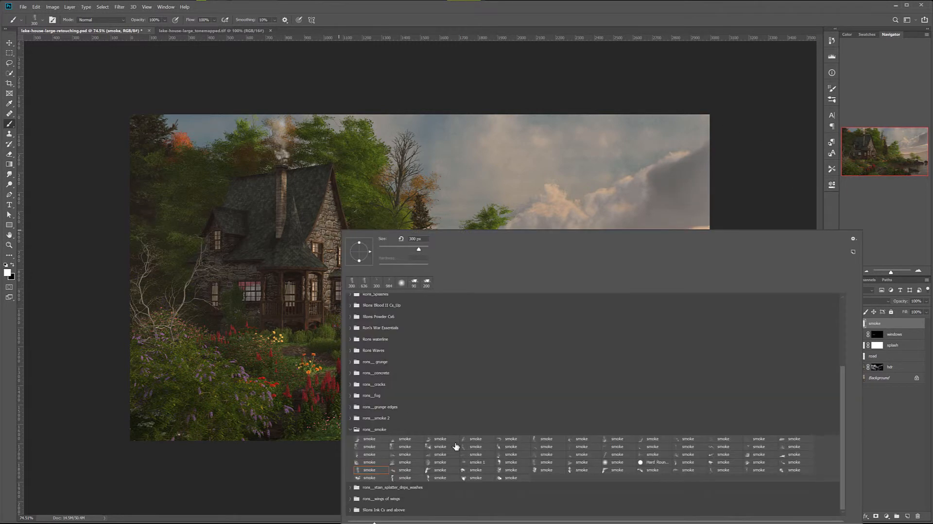
click(350, 429)
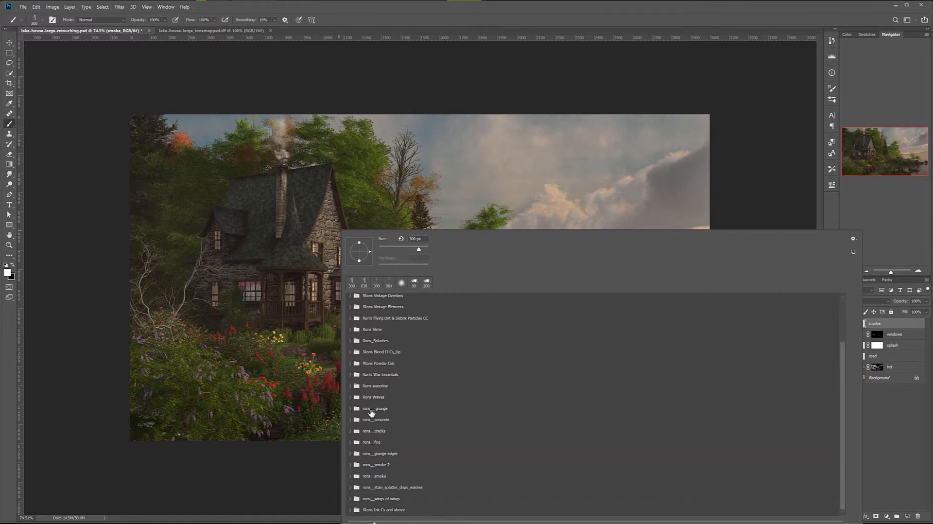
click(356, 442)
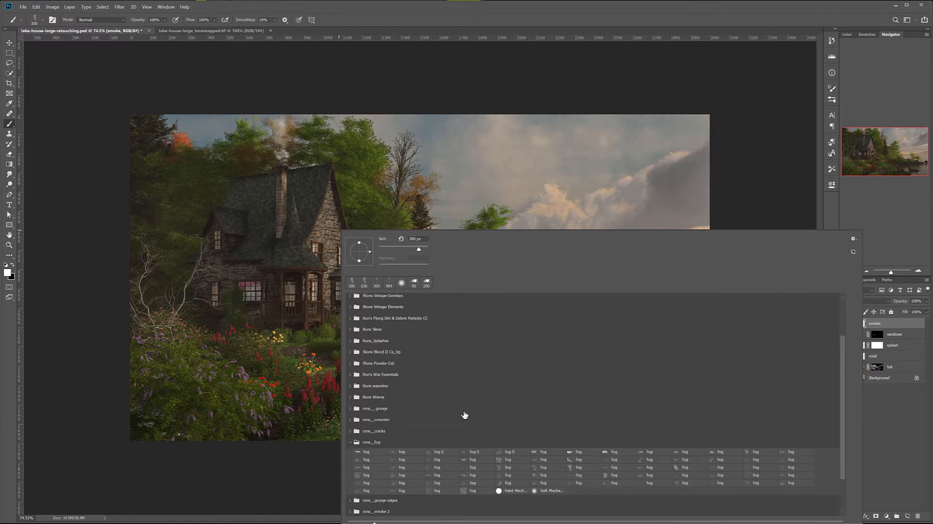
scroll(465, 416, down, 1)
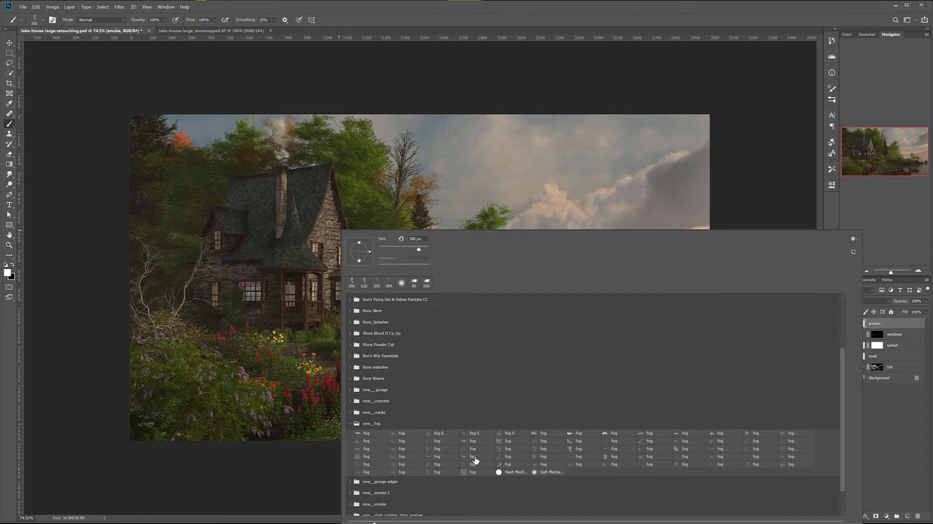
click(580, 468)
click(559, 129)
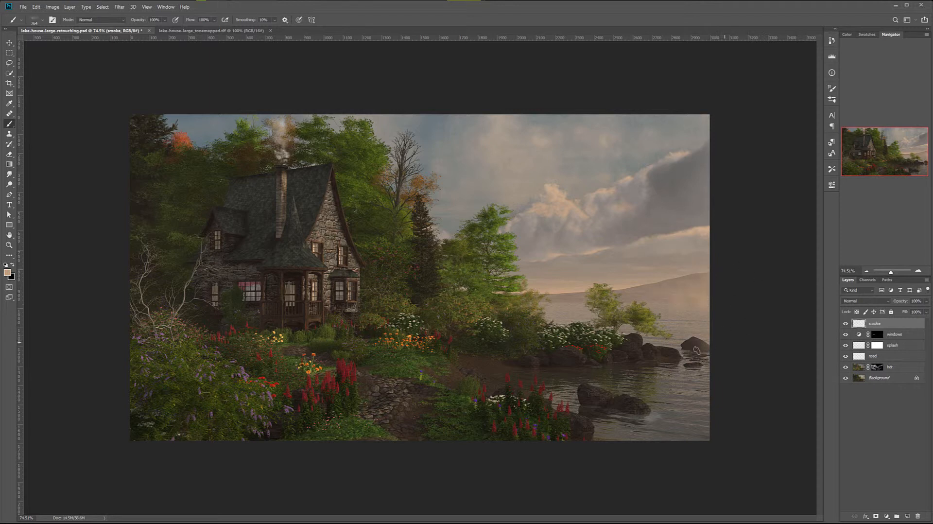
Step: Stamp tan mist over the lake around the rocks on the right side of the image
click(659, 355)
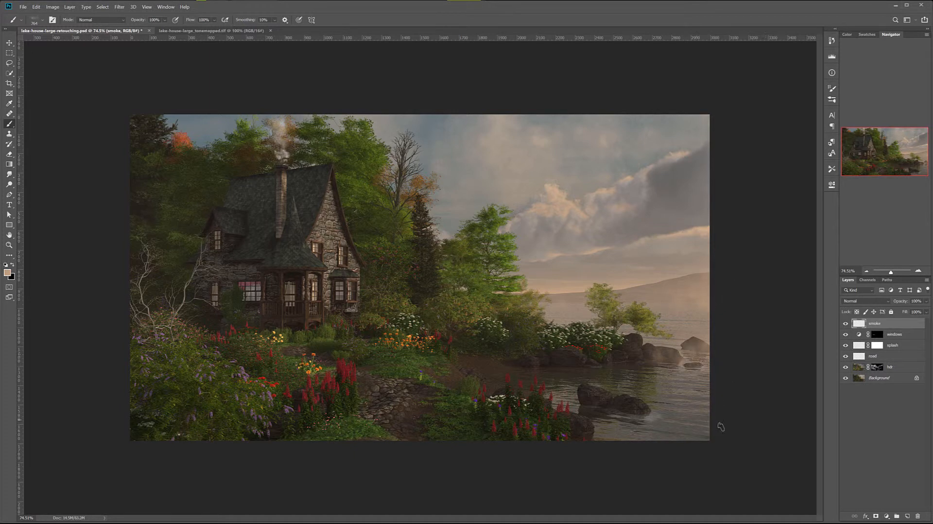
drag(666, 417, 677, 416)
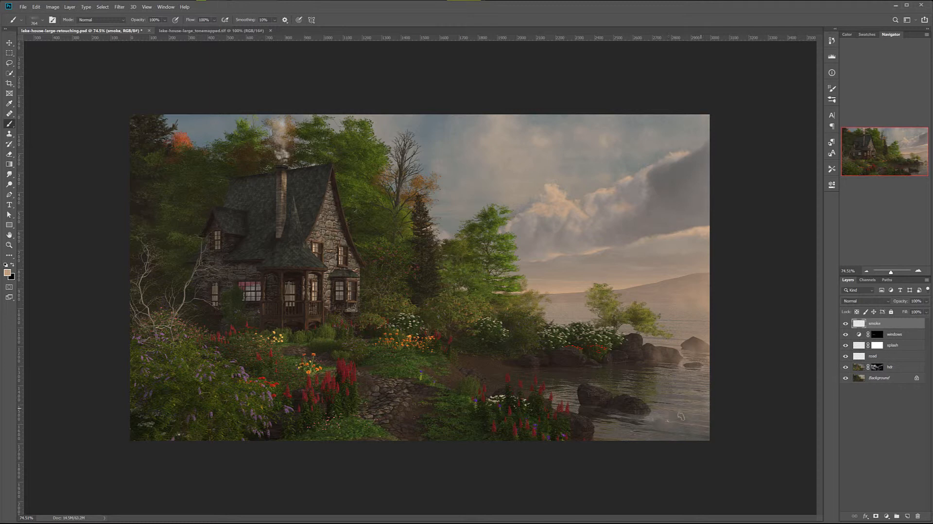
click(655, 414)
click(657, 413)
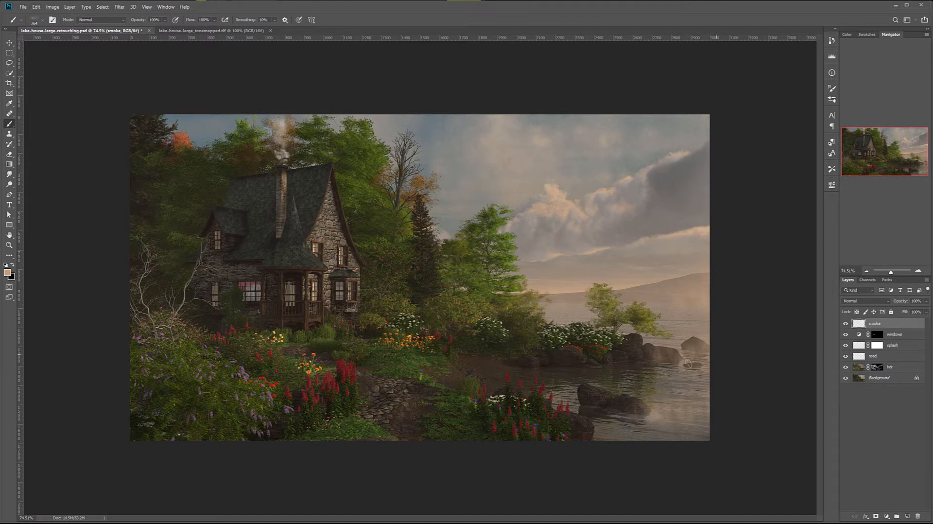
Step: Choose the 1393 px fog brush and stamp more mist over the lake and shoreline rocks
right_click(717, 357)
right_click(584, 335)
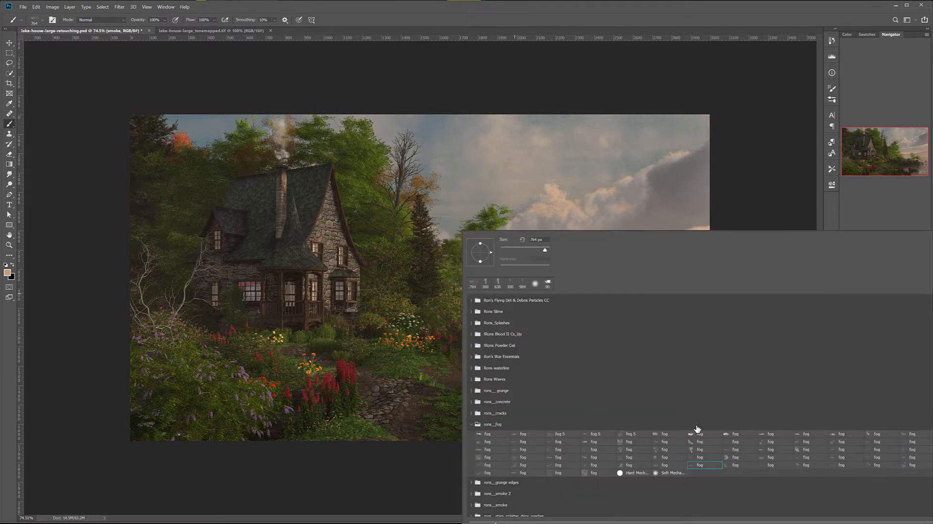
click(559, 441)
click(740, 195)
drag(696, 408, 710, 412)
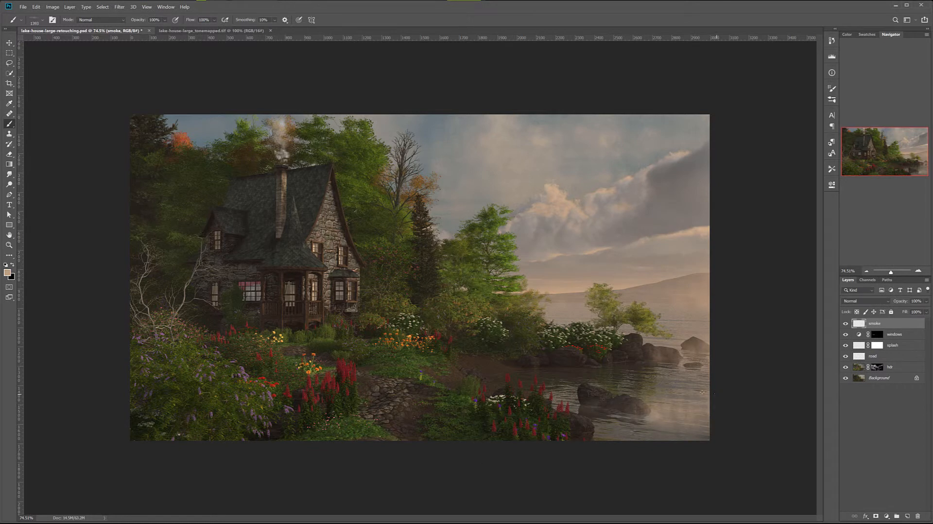
click(619, 364)
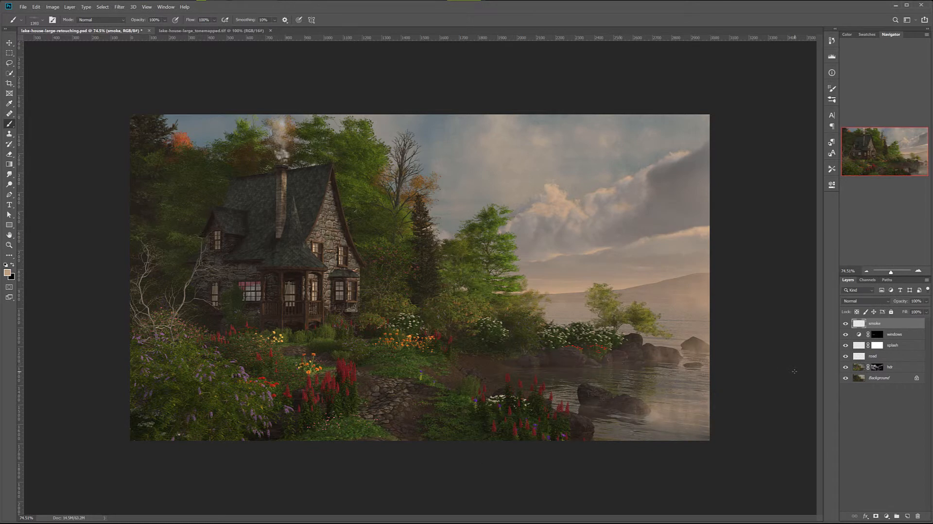
key(ctrl+z)
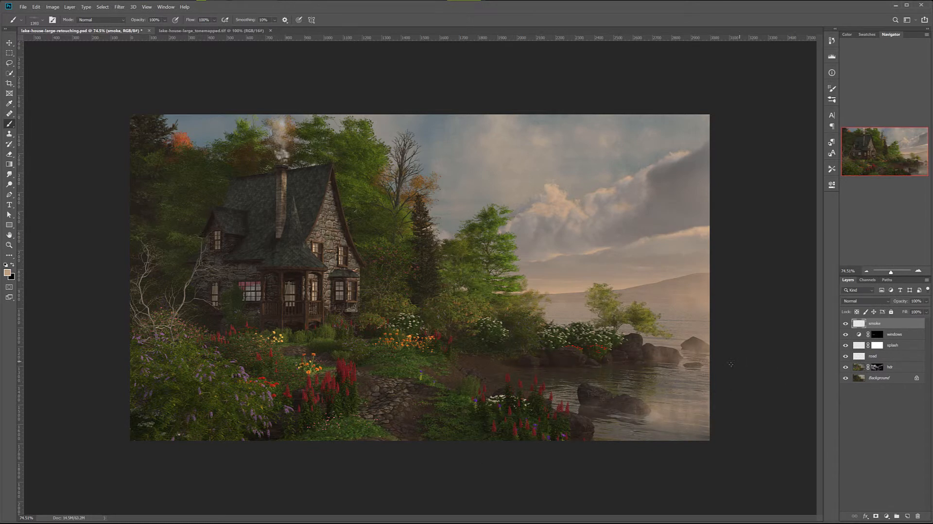
click(665, 375)
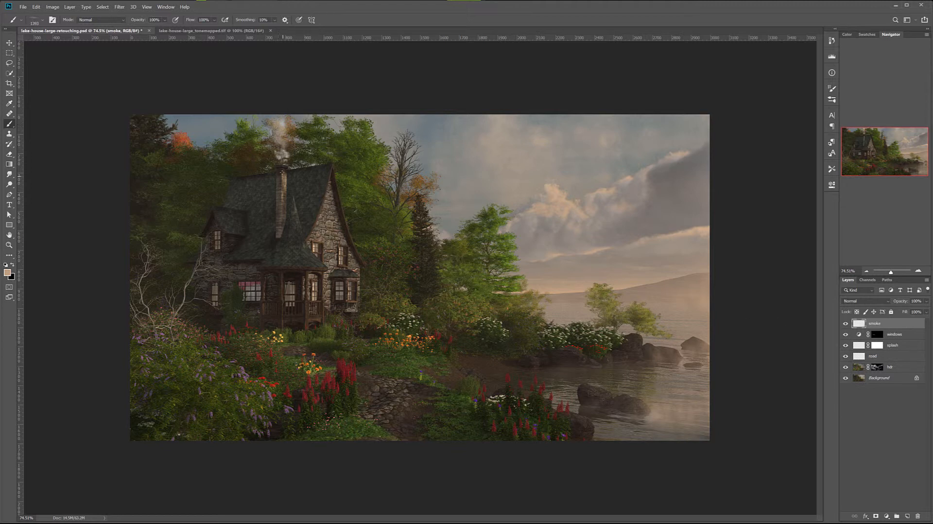
Step: Lower the smoke layer's opacity to 75% and check the softened smoke and mist across the image
click(926, 302)
mouse_move(905, 311)
mouse_down()
mouse_move(930, 310)
mouse_move(915, 311)
mouse_up()
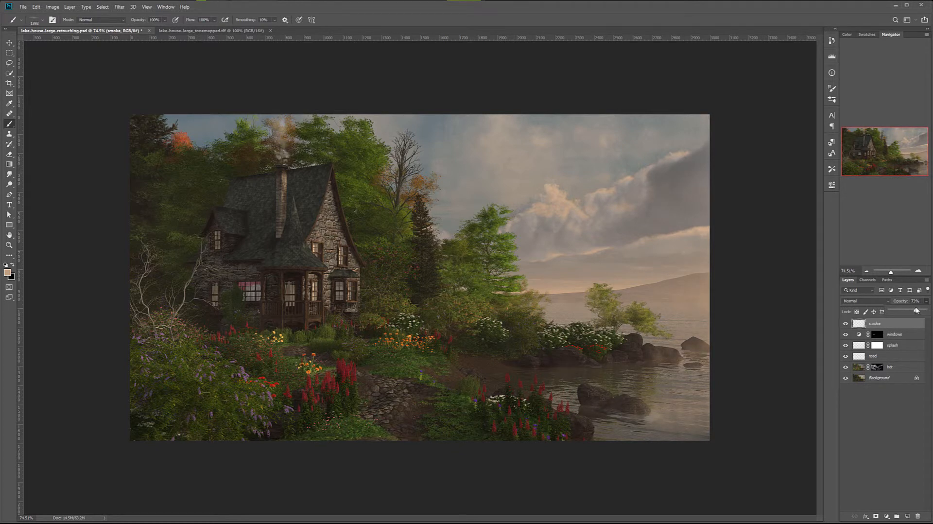
click(8, 44)
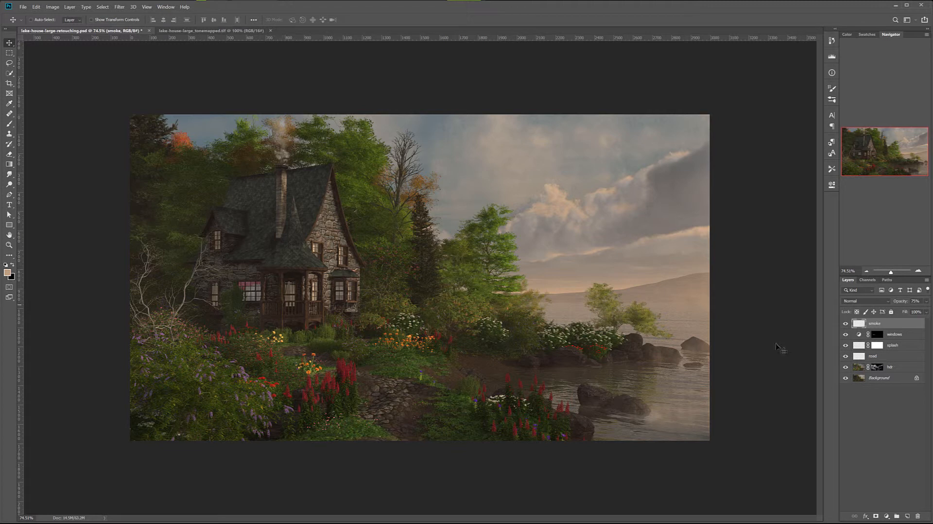
scroll(381, 224, down, 2)
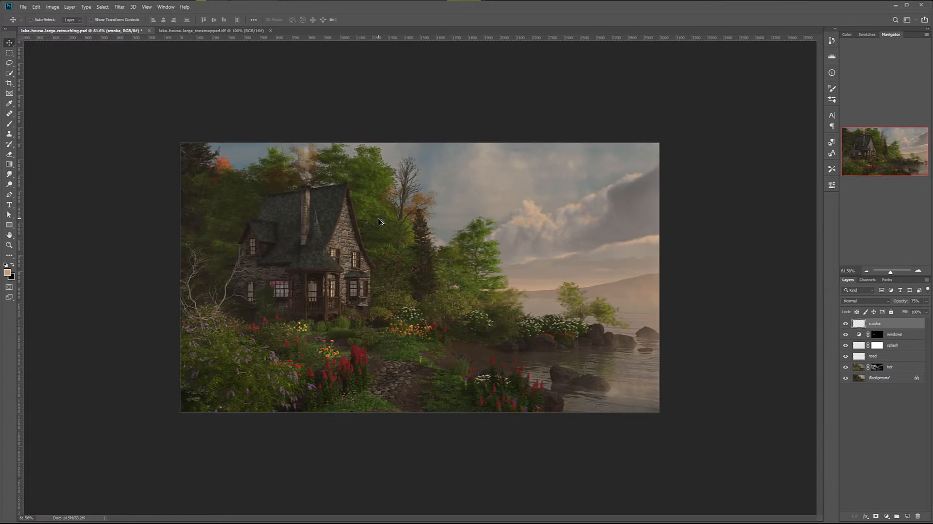
scroll(380, 222, down, 1)
scroll(380, 222, up, 5)
scroll(381, 222, up, 1)
scroll(381, 222, down, 2)
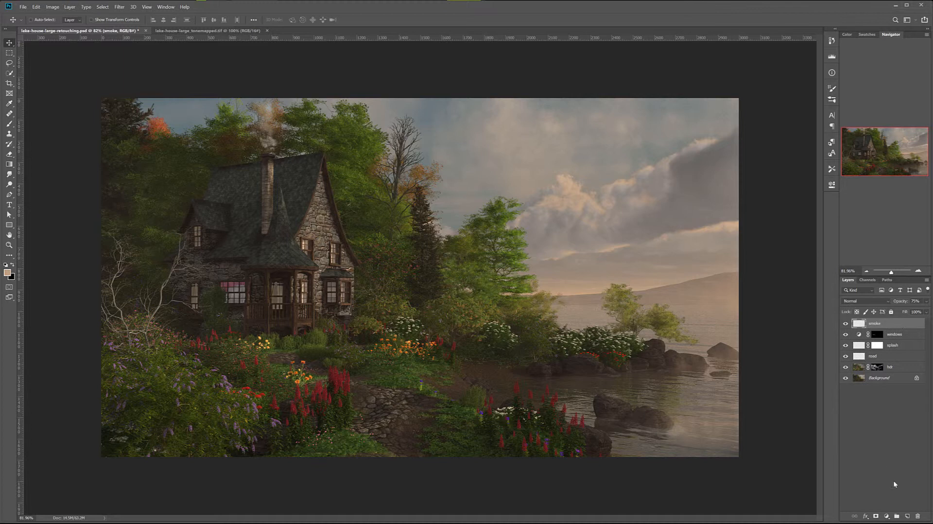
Step: Add a new layer named db above the smoke layer and fill it with 50% gray at 100% opacity
click(905, 515)
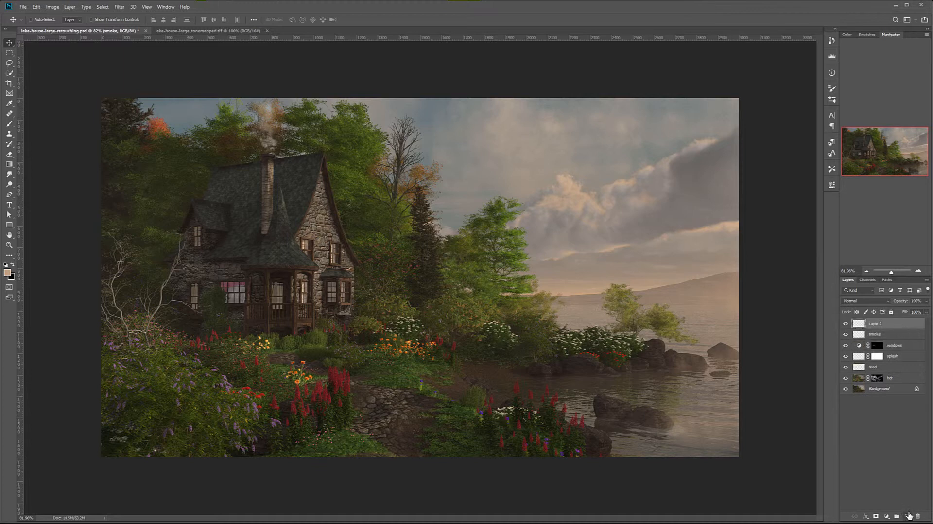
double_click(875, 324)
text(db)
click(909, 325)
key(shift+F5)
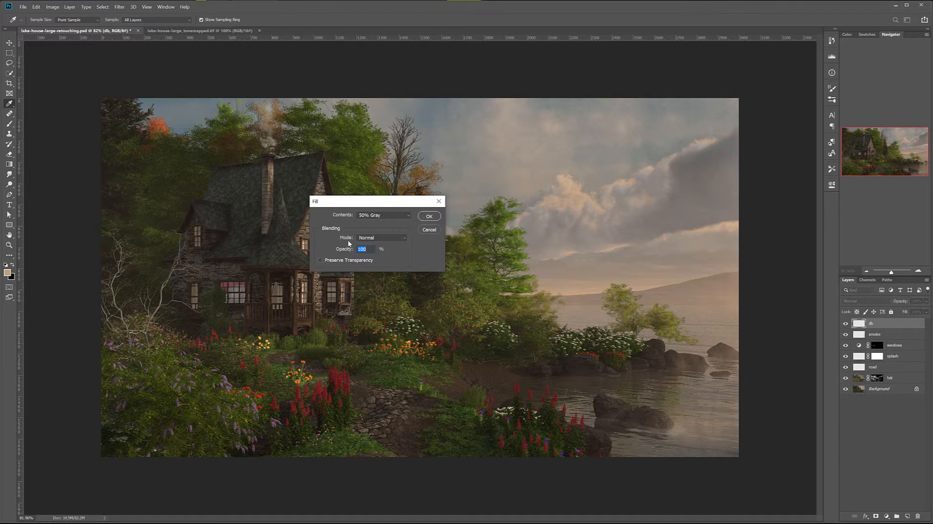
click(430, 217)
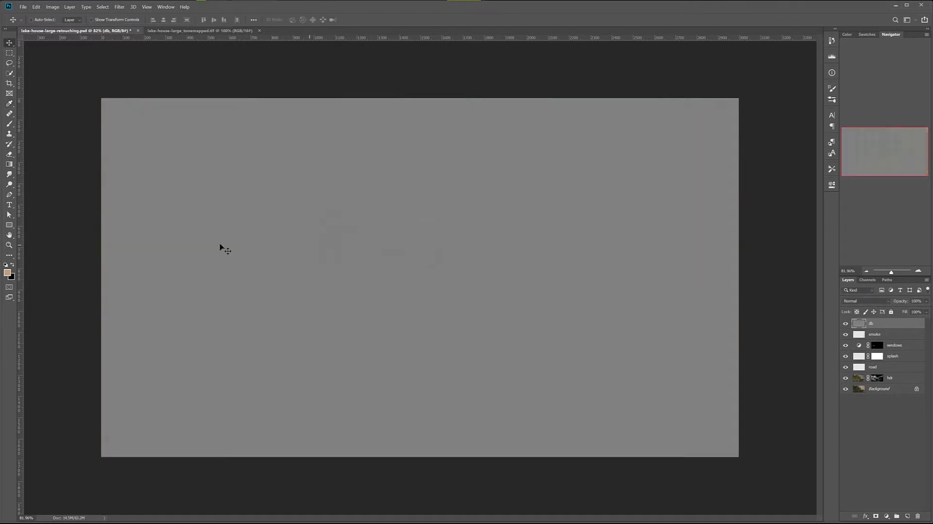
Step: Set the db layer's blend mode to Soft Light and activate the Brush tool
key(v)
click(9, 123)
click(885, 300)
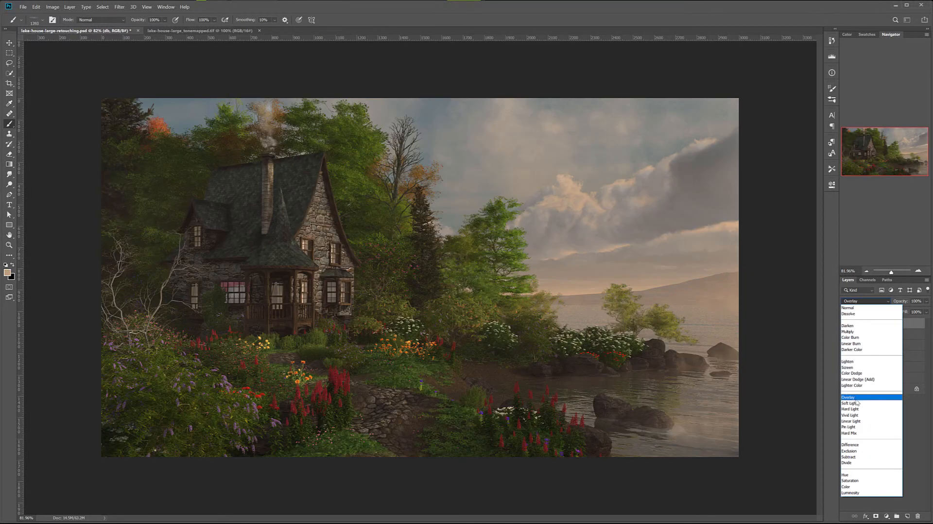
click(856, 403)
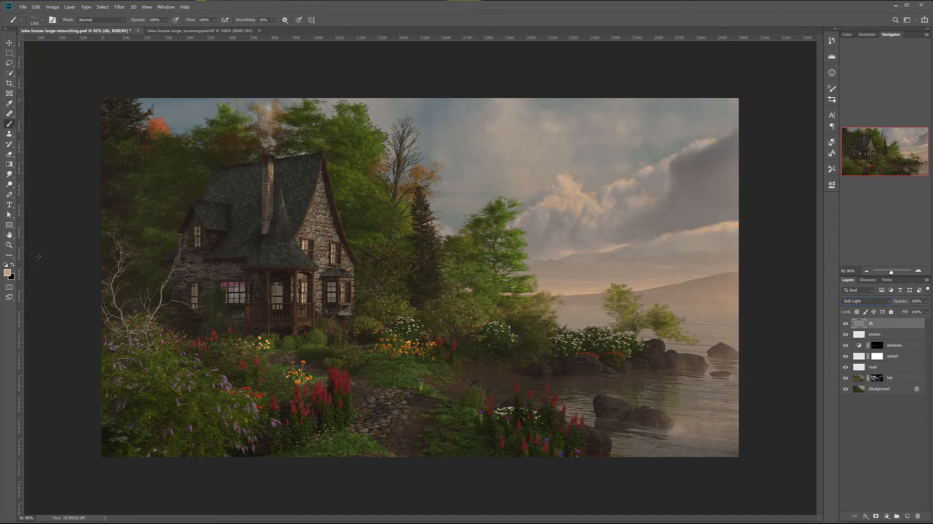
Step: Set the foreground colour to black and choose the soft round brush
click(6, 264)
click(12, 265)
click(12, 265)
right_click(200, 233)
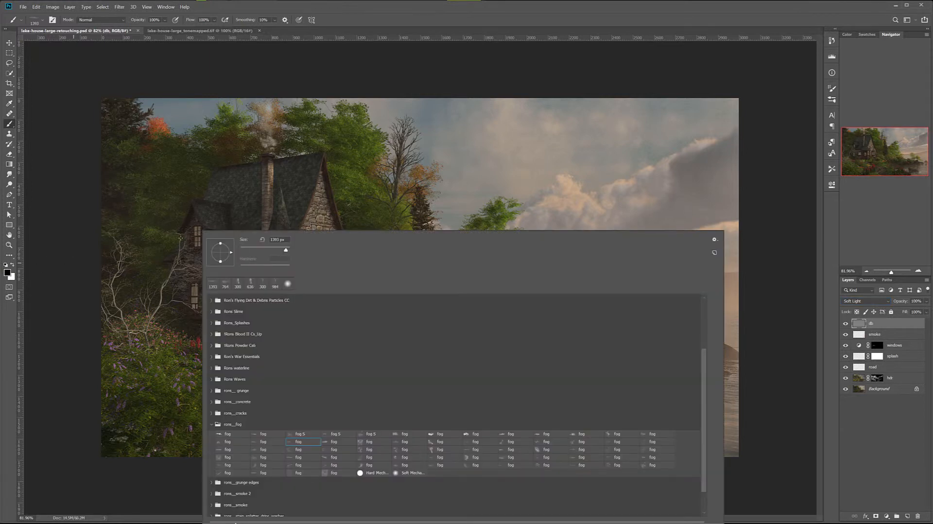
click(179, 239)
right_click(208, 224)
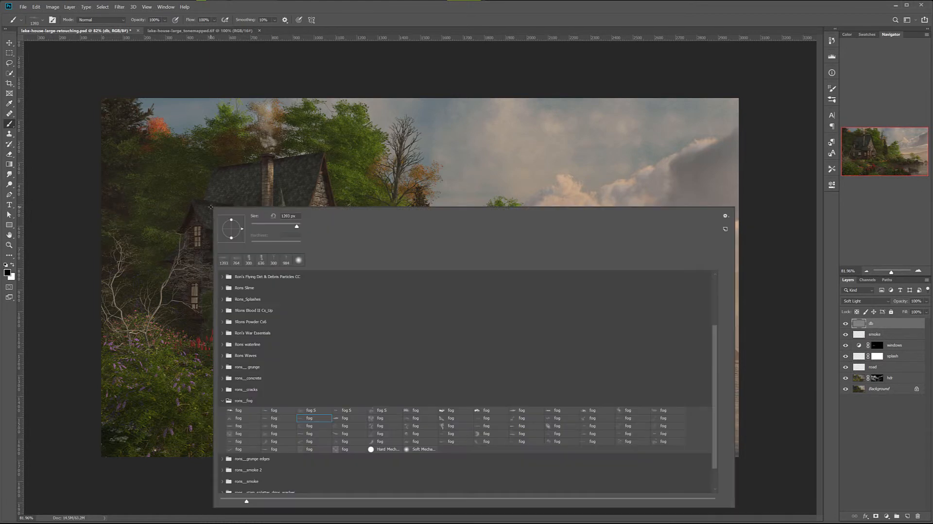
click(298, 260)
click(271, 226)
click(311, 78)
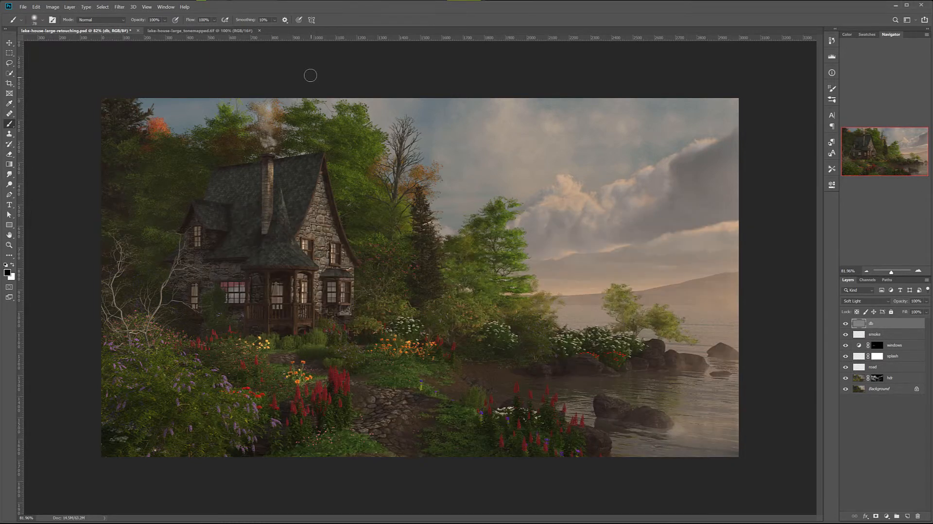
Step: Set the brush opacity to 10%, darken the trees along the image's left edge and enlarge the brush to 200 px
key(1)
key(bracketright)
key(bracketright)
key(bracketright)
mouse_move(109, 200)
mouse_down()
mouse_move(127, 225)
mouse_move(114, 170)
mouse_move(131, 193)
mouse_move(190, 193)
mouse_move(143, 211)
mouse_move(204, 197)
mouse_move(205, 178)
mouse_move(147, 204)
mouse_move(193, 210)
mouse_move(158, 164)
mouse_move(146, 195)
mouse_move(158, 207)
mouse_move(152, 246)
mouse_move(185, 240)
mouse_move(158, 284)
mouse_move(224, 181)
mouse_move(190, 209)
mouse_move(228, 209)
mouse_move(215, 252)
mouse_move(227, 178)
mouse_move(258, 200)
mouse_move(245, 180)
mouse_move(244, 218)
mouse_move(218, 244)
mouse_move(206, 205)
mouse_move(233, 227)
mouse_move(184, 256)
mouse_move(199, 234)
mouse_move(153, 291)
mouse_move(206, 298)
mouse_move(200, 271)
mouse_move(218, 267)
mouse_move(171, 270)
mouse_move(178, 284)
mouse_move(165, 310)
mouse_move(212, 339)
mouse_move(209, 272)
mouse_move(197, 306)
mouse_move(248, 279)
mouse_move(224, 321)
mouse_move(233, 324)
mouse_move(259, 249)
mouse_move(248, 260)
mouse_move(257, 222)
mouse_move(233, 243)
mouse_move(253, 176)
mouse_move(254, 216)
mouse_move(238, 192)
mouse_move(207, 188)
mouse_move(222, 216)
mouse_move(204, 184)
mouse_move(114, 159)
mouse_up()
key(bracketright)
key(bracketright)
key(bracketright)
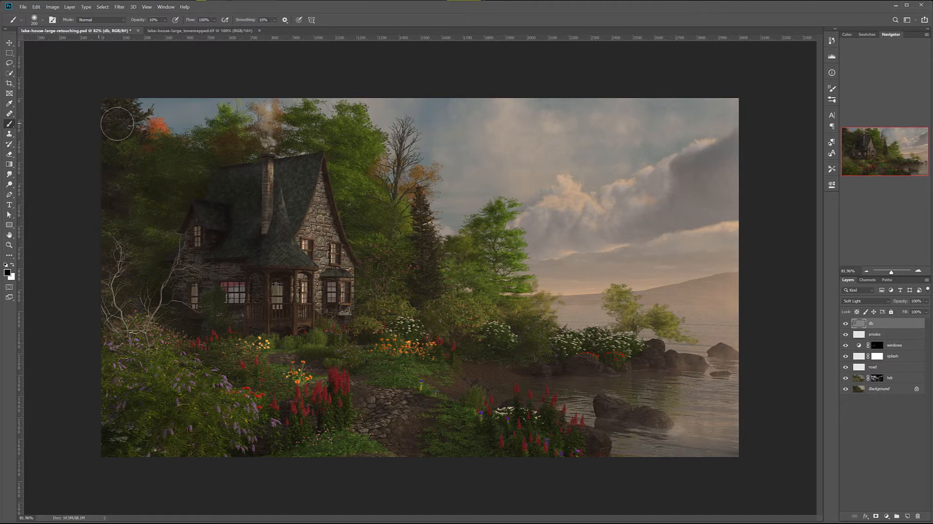
Step: Darken the left foreground bushes, the bottom edge and the trees beside the house with a larger black brush
key(bracketright)
key(bracketright)
key(bracketright)
mouse_move(103, 272)
mouse_down()
mouse_move(133, 343)
mouse_move(120, 415)
mouse_move(191, 444)
mouse_move(97, 395)
mouse_move(90, 396)
mouse_move(91, 452)
mouse_move(161, 464)
mouse_up()
drag(250, 471, 311, 474)
mouse_move(95, 271)
mouse_down()
mouse_move(196, 291)
mouse_move(224, 314)
mouse_up()
mouse_move(178, 200)
mouse_down()
mouse_move(146, 210)
mouse_move(112, 202)
mouse_move(107, 179)
mouse_move(185, 165)
mouse_up()
Step: Darken the roof around the dormer on the db layer, reducing the brush to 125 px
key(bracketleft)
mouse_move(210, 216)
mouse_down()
mouse_move(234, 250)
mouse_move(232, 219)
mouse_up()
key(bracketleft)
key(bracketleft)
key(bracketleft)
key(bracketleft)
key(bracketleft)
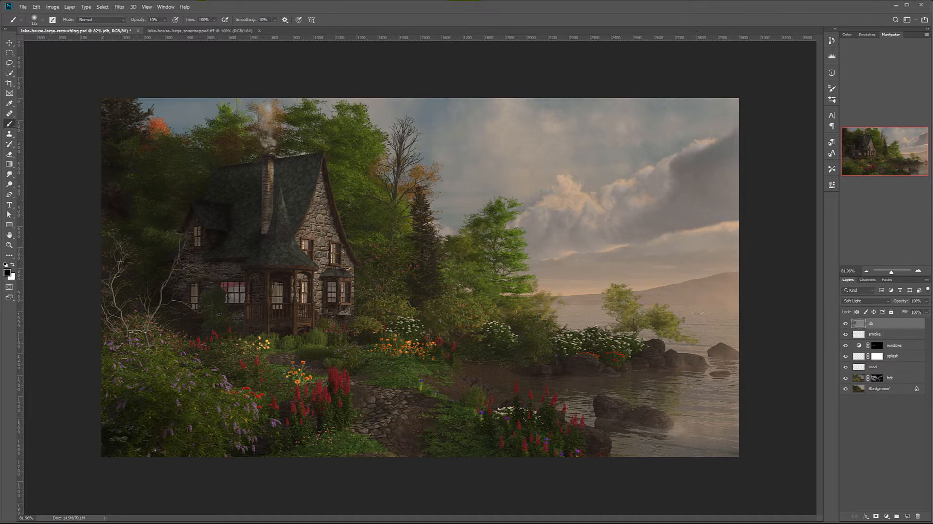
Step: Compare the image with and without the db layer to check the darkened areas
click(846, 324)
click(846, 324)
click(845, 324)
click(846, 323)
Step: Reduce the brush to 70 px and darken the shaded roof beside the dormer on the db layer
scroll(244, 222, up, 5)
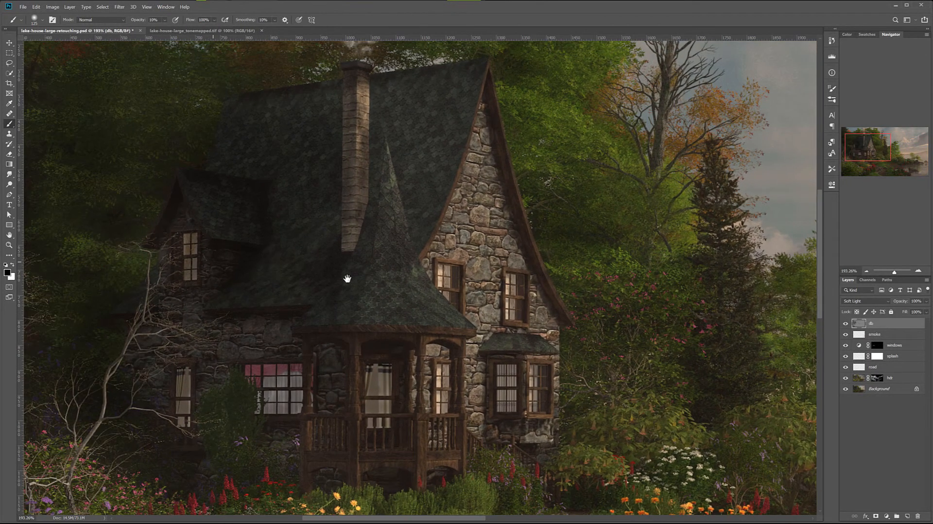
drag(347, 279, 363, 283)
key(bracketleft)
key(bracketleft)
key(bracketleft)
key(bracketleft)
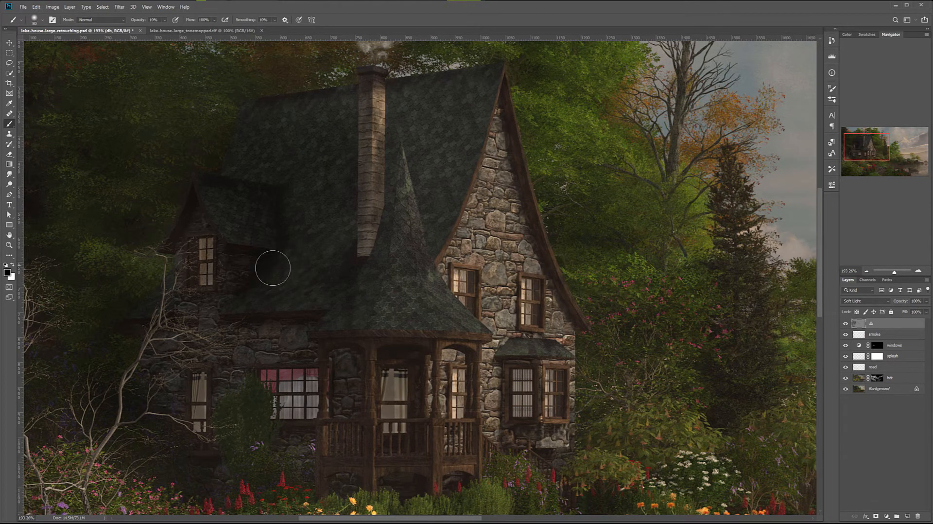
mouse_move(276, 257)
mouse_down()
mouse_move(248, 297)
mouse_move(263, 189)
mouse_move(228, 184)
mouse_move(308, 192)
mouse_move(263, 192)
mouse_move(286, 248)
mouse_move(239, 186)
mouse_move(259, 228)
mouse_move(160, 297)
mouse_move(228, 200)
mouse_move(232, 208)
mouse_move(217, 199)
mouse_move(236, 204)
mouse_move(201, 189)
mouse_move(277, 201)
mouse_move(223, 195)
mouse_move(282, 236)
mouse_move(251, 188)
mouse_move(288, 252)
mouse_up()
Step: Lighten the roof to the right of the chimney and along the ridge to its left with white
key(x)
mouse_move(383, 242)
mouse_down()
mouse_move(385, 218)
mouse_move(366, 326)
mouse_move(367, 279)
mouse_move(344, 332)
mouse_move(394, 272)
mouse_move(372, 295)
mouse_move(420, 211)
mouse_up()
mouse_move(346, 86)
mouse_down()
mouse_move(252, 90)
mouse_move(341, 100)
mouse_move(300, 106)
mouse_up()
Step: Darken the roof at the chimney's base and along its lower edge towards the dormer with black
key(x)
mouse_move(341, 270)
mouse_down()
mouse_move(267, 300)
mouse_move(348, 298)
mouse_move(359, 251)
mouse_up()
mouse_move(336, 306)
mouse_down()
mouse_move(262, 301)
mouse_move(294, 369)
mouse_move(260, 331)
mouse_move(292, 333)
mouse_move(284, 363)
mouse_move(230, 359)
mouse_move(254, 356)
mouse_move(239, 322)
mouse_move(234, 334)
mouse_move(165, 328)
mouse_move(145, 344)
mouse_move(223, 263)
mouse_move(225, 282)
mouse_move(233, 267)
mouse_move(185, 291)
mouse_up()
key(x)
key(x)
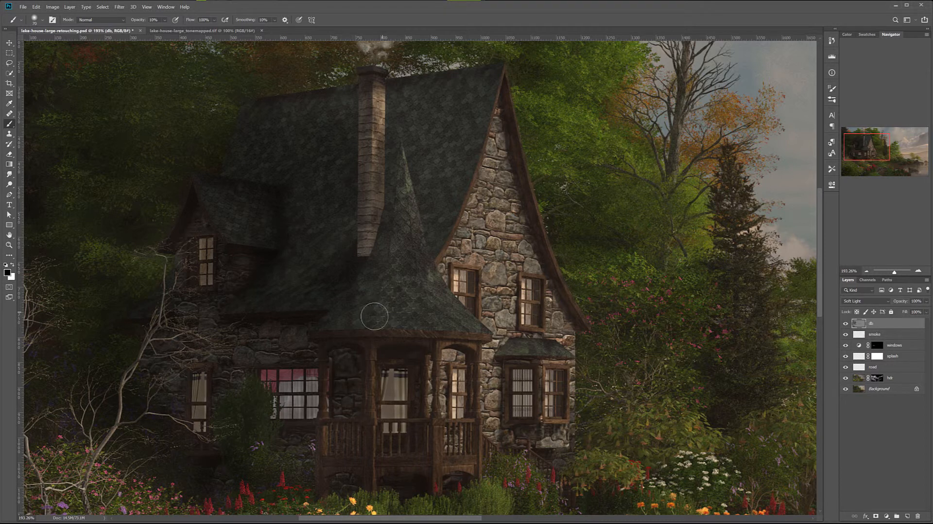
Step: Dodge and burn around the bare tree, the purple-flowered bushes and the red foreground flowers using black and white
drag(230, 334, 532, 294)
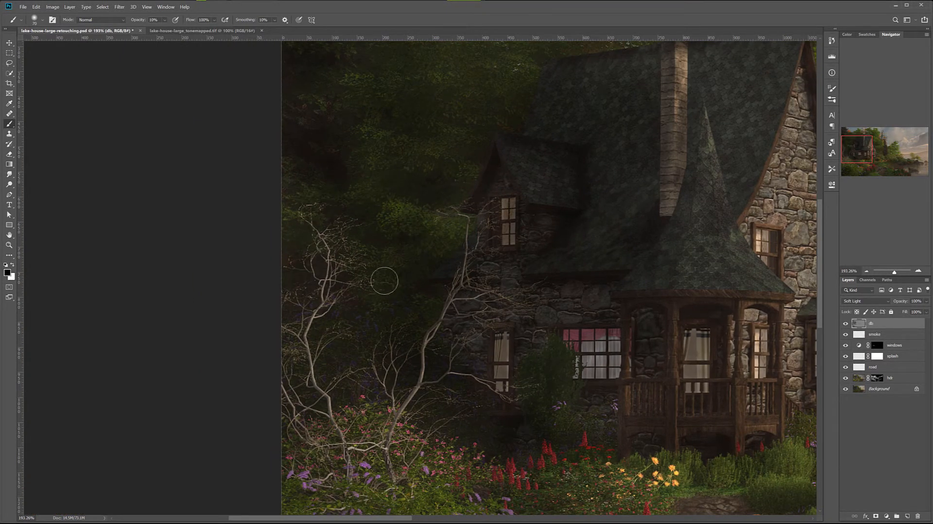
key(x)
key(x)
drag(481, 432, 423, 162)
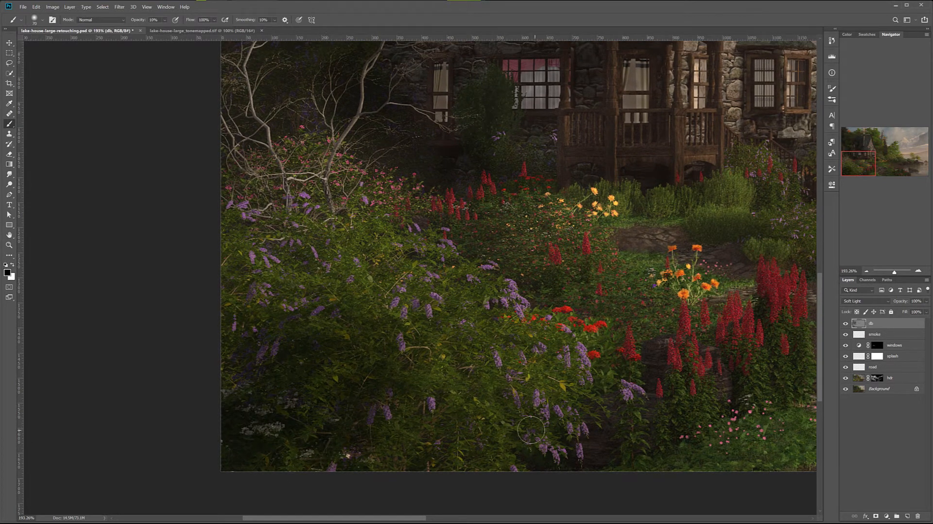
drag(505, 439, 419, 407)
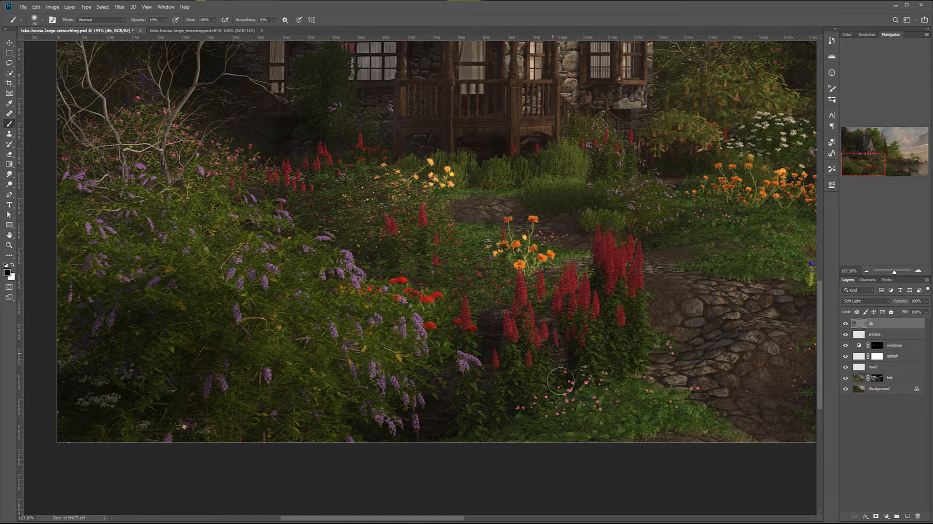
drag(575, 379, 360, 407)
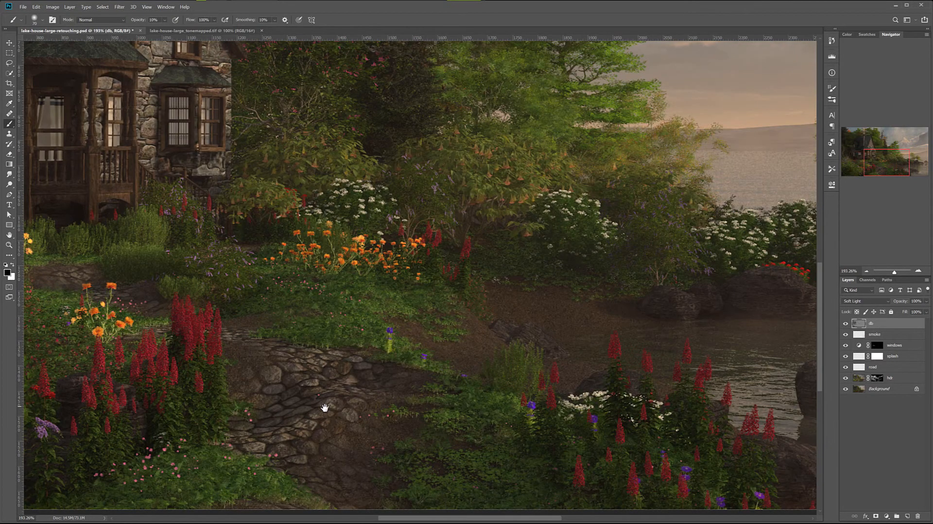
Step: Dodge and burn the stone path, the grass beside it and the muddy bank leading to the water
key(x)
key(x)
drag(508, 375, 430, 419)
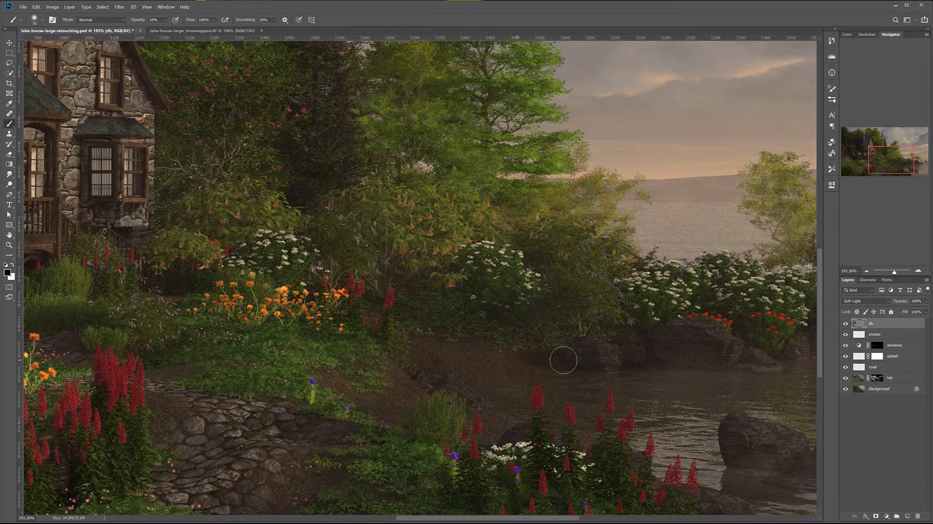
key(x)
drag(573, 375, 438, 427)
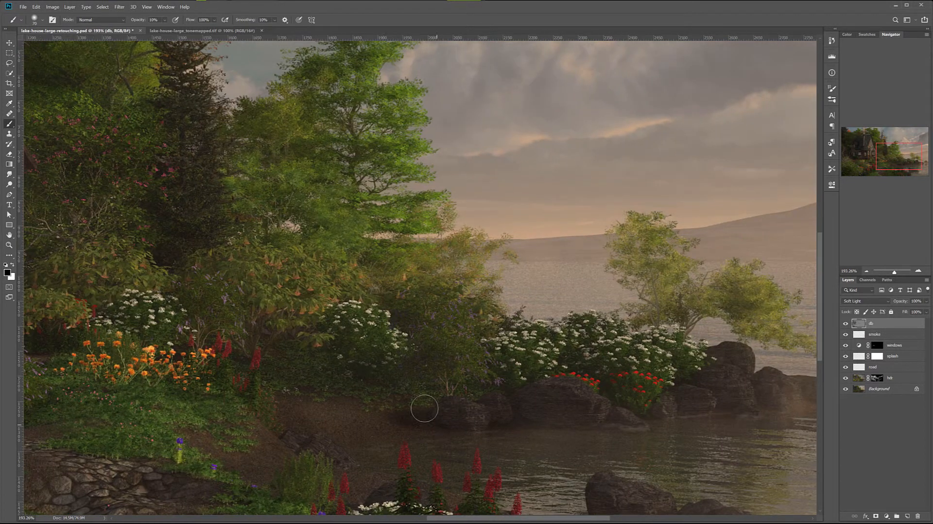
Step: Darken the base of the shoreline rocks with black and lighten their upper surfaces with white
key(x)
key(x)
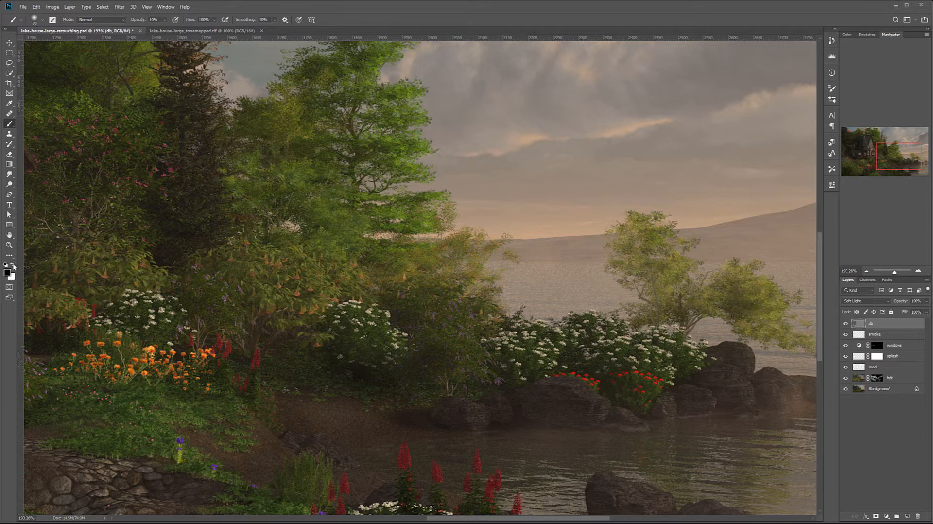
key(x)
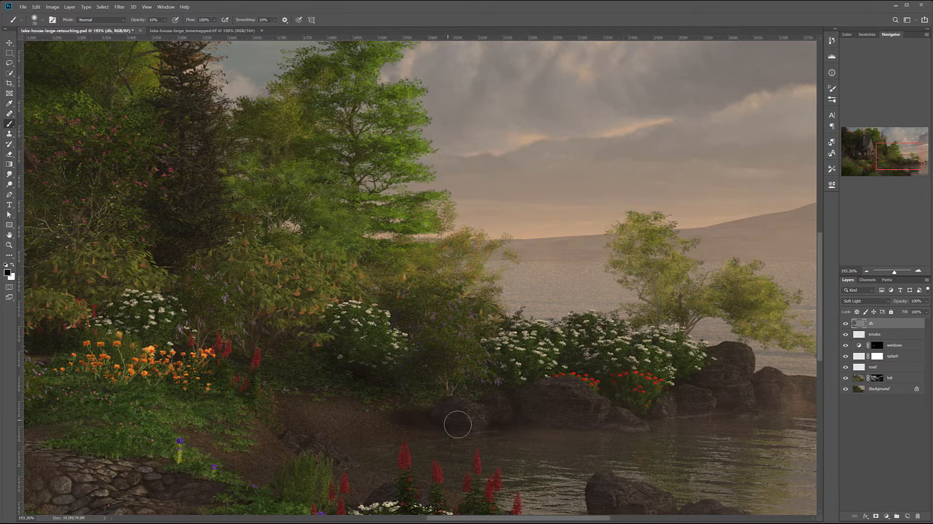
drag(599, 415, 451, 420)
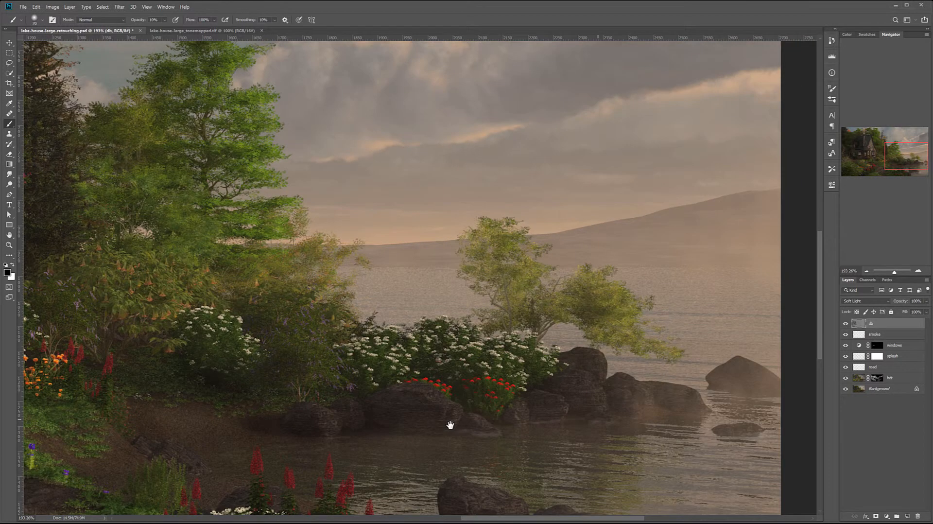
key(x)
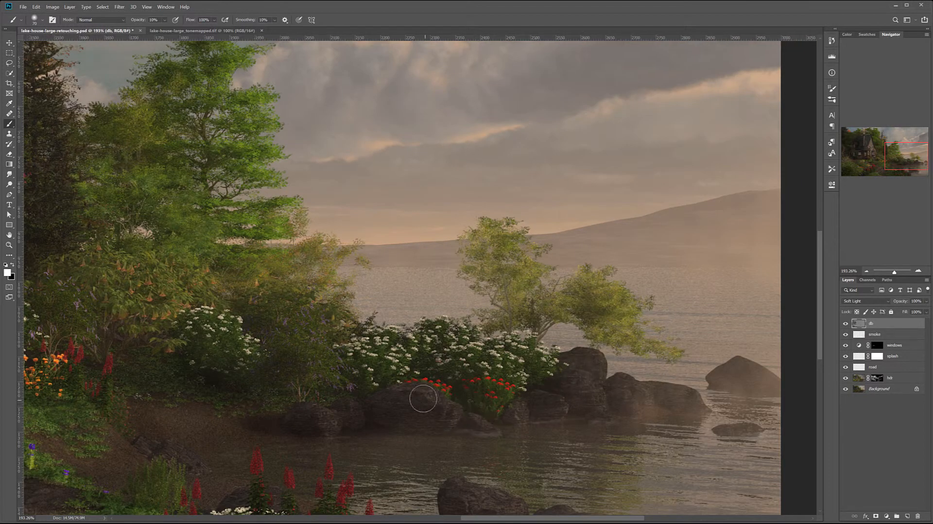
mouse_move(705, 382)
mouse_down()
mouse_move(696, 405)
mouse_move(588, 423)
mouse_move(463, 409)
mouse_move(557, 383)
mouse_move(532, 381)
mouse_move(569, 381)
mouse_up()
Step: Darken the undergrowth beneath the white-flowering bushes with black and lighten the foliage towards the house with white
key(x)
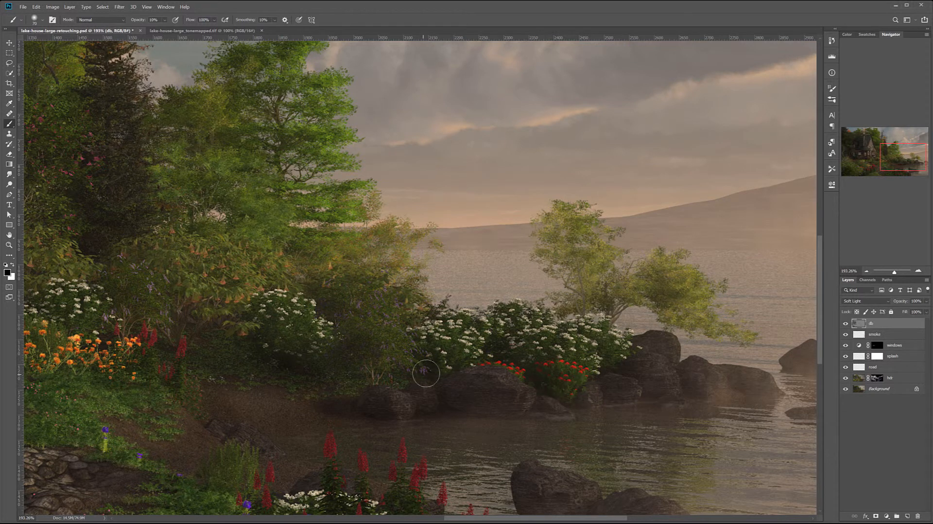
drag(298, 380, 405, 375)
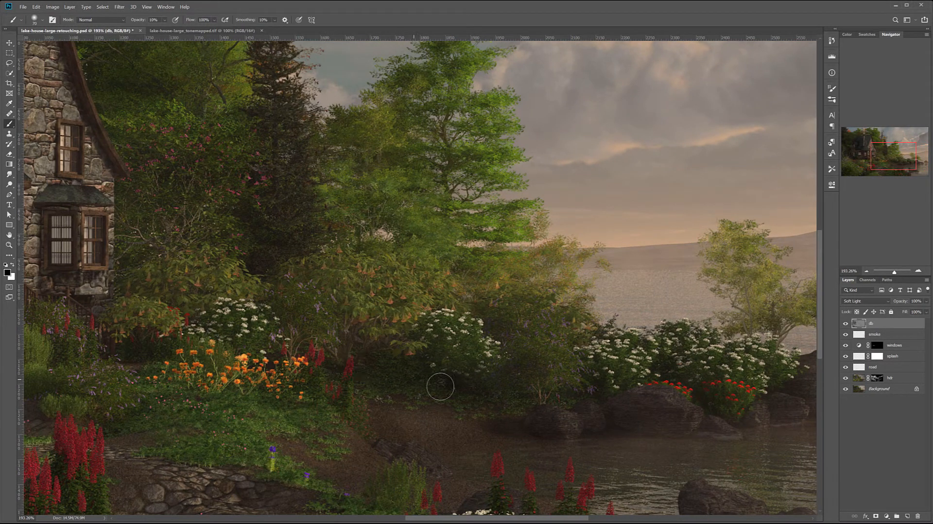
key(x)
drag(360, 351, 550, 364)
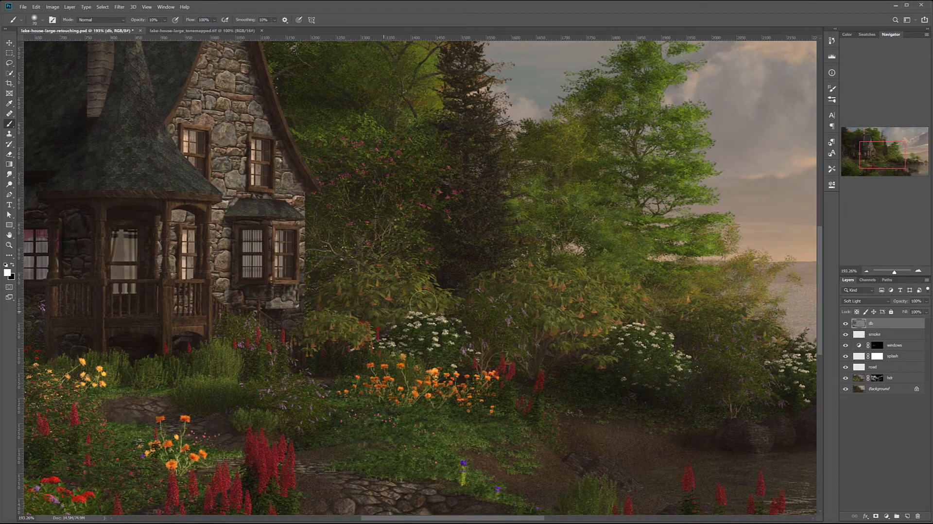
key(x)
drag(270, 345, 401, 418)
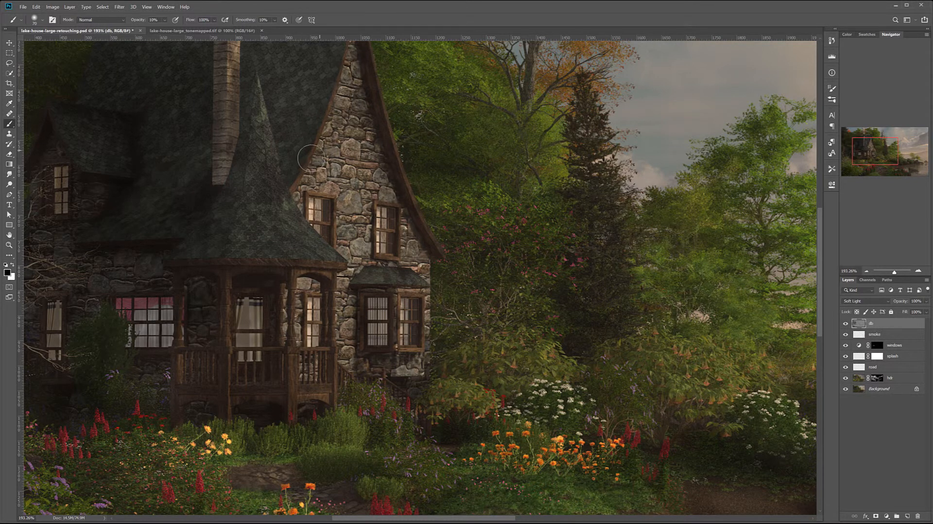
Step: Darken the roof behind the porch spire and the trees to the left of the house with black
drag(347, 174, 388, 266)
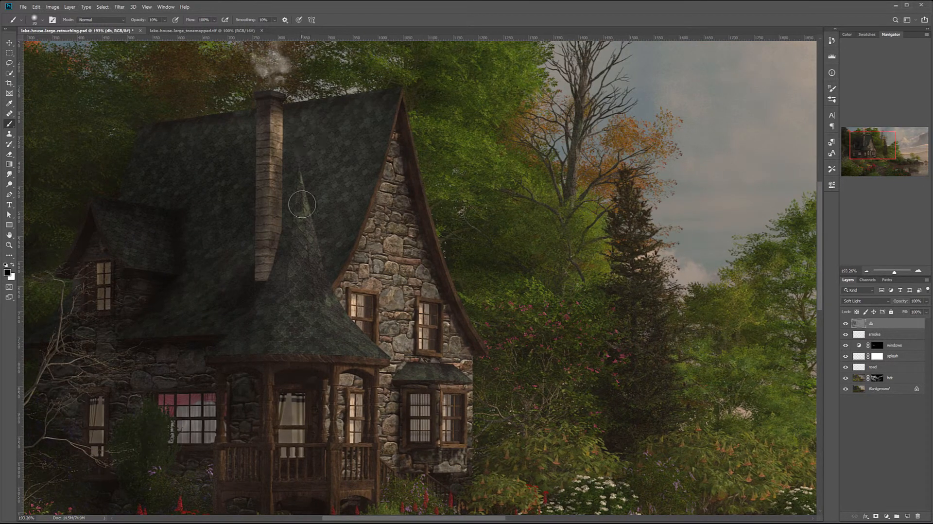
drag(147, 292, 360, 270)
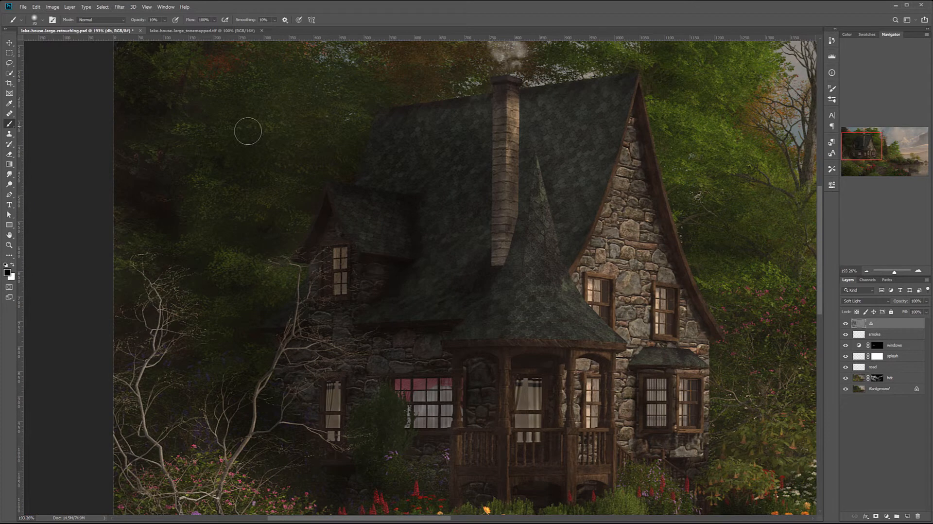
drag(235, 204, 290, 249)
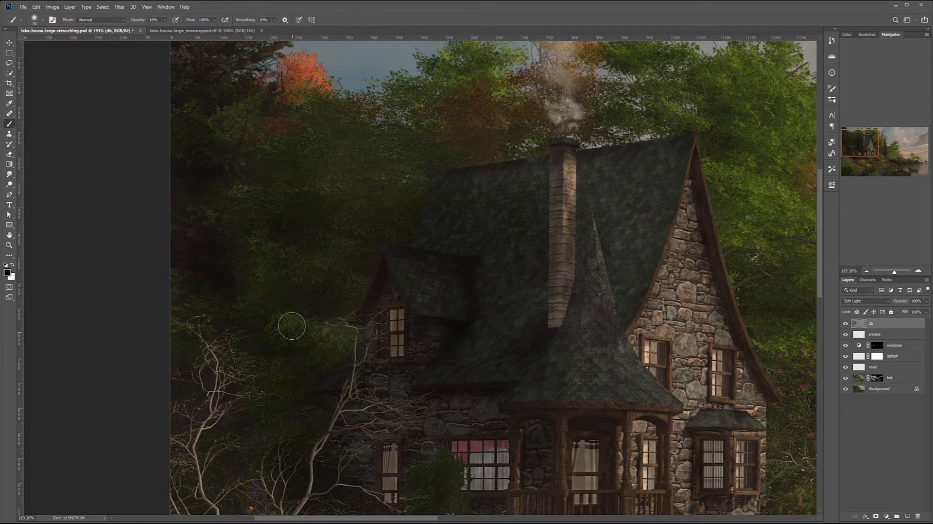
Step: Compare the whole image with and without the db layer to check the dodge-and-burn shading
scroll(323, 378, down, 5)
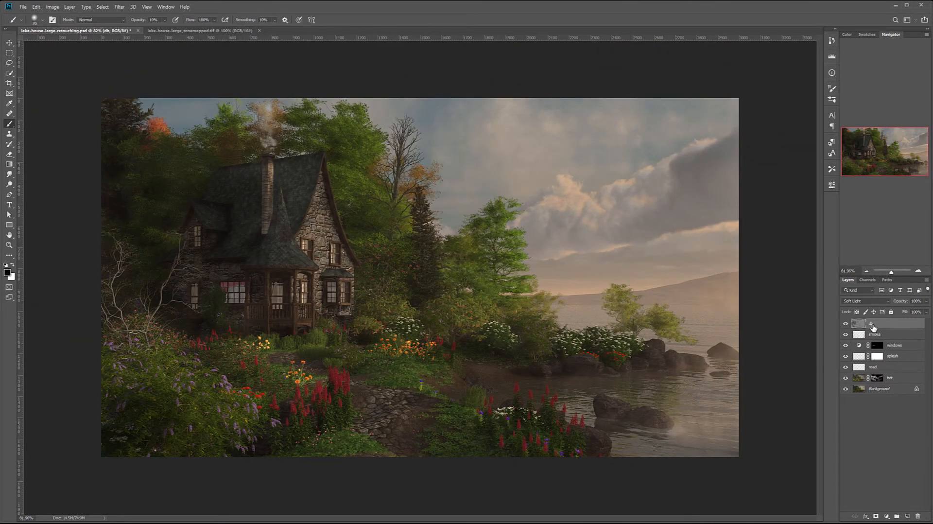
click(846, 324)
click(846, 324)
click(846, 324)
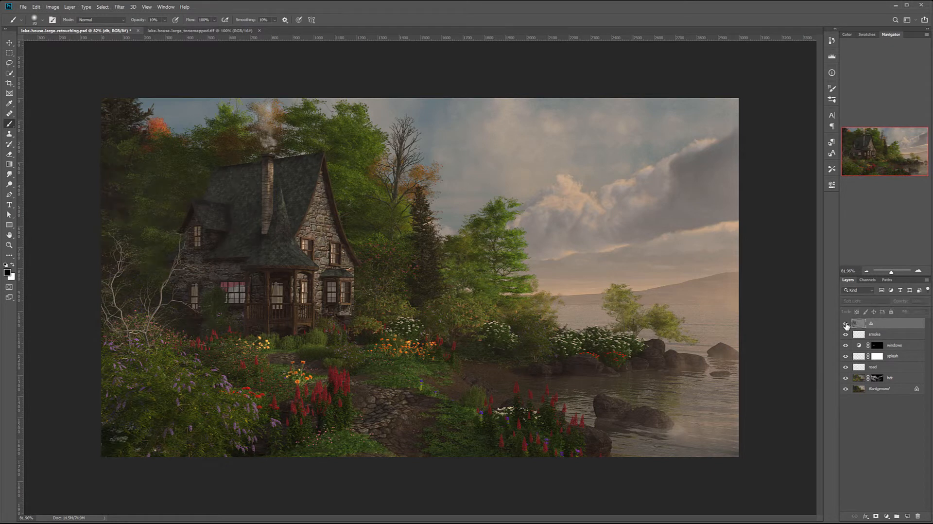
click(846, 324)
click(846, 323)
click(846, 323)
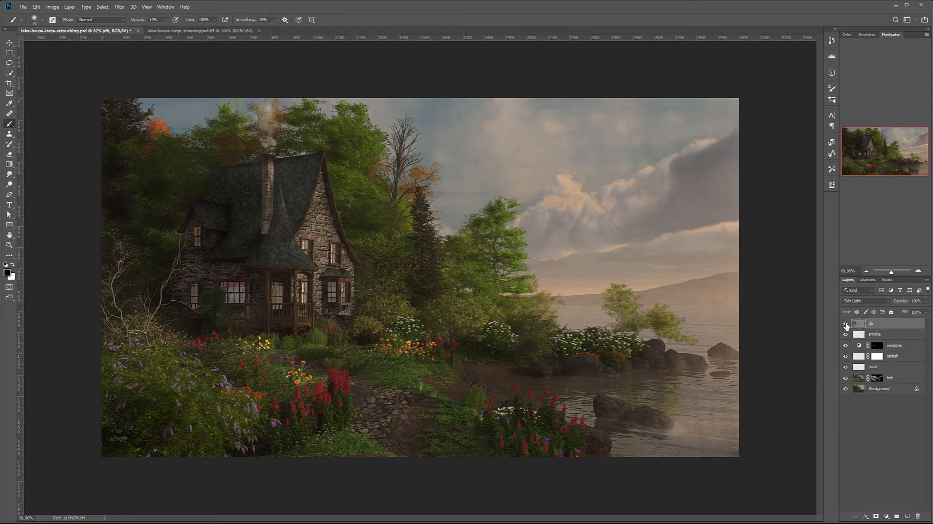
click(846, 323)
click(846, 324)
click(845, 323)
click(846, 323)
click(845, 323)
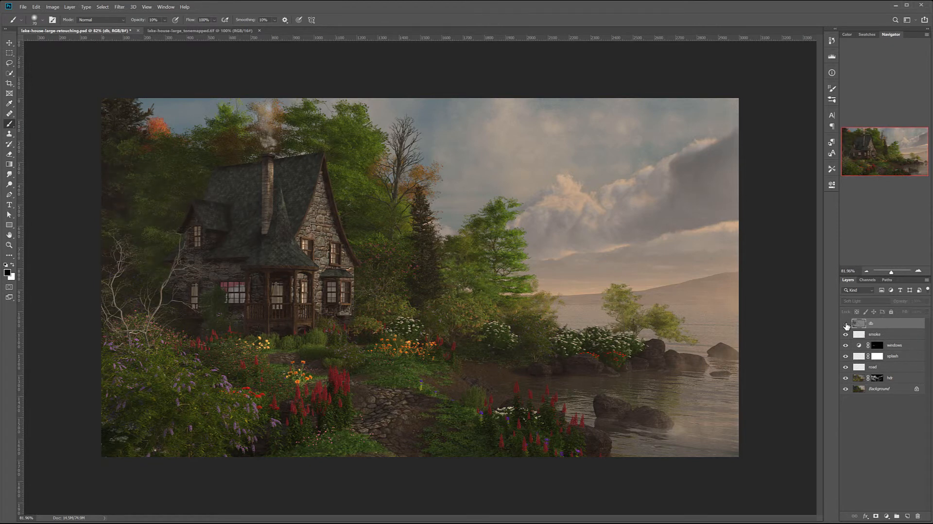
click(845, 323)
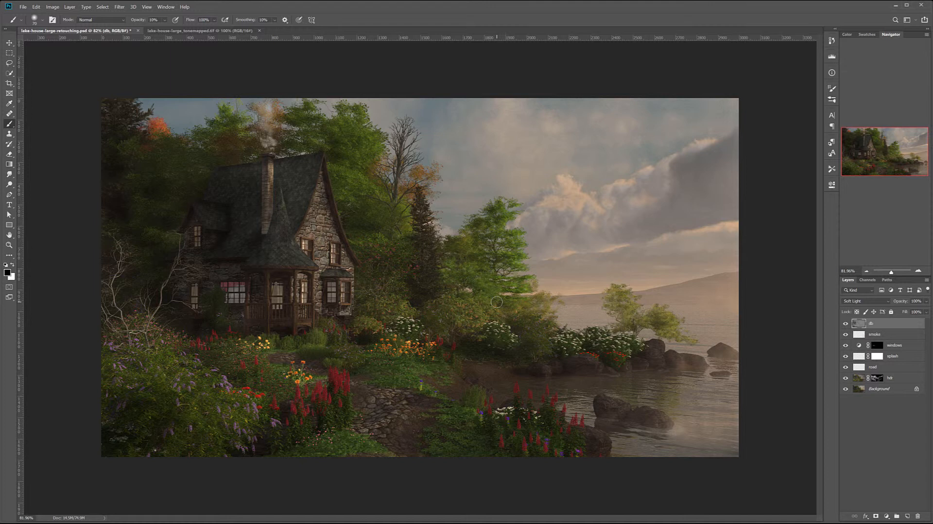
Step: Stamp all visible layers into a new top layer and rename it gdb
key(ctrl+alt+shift+e)
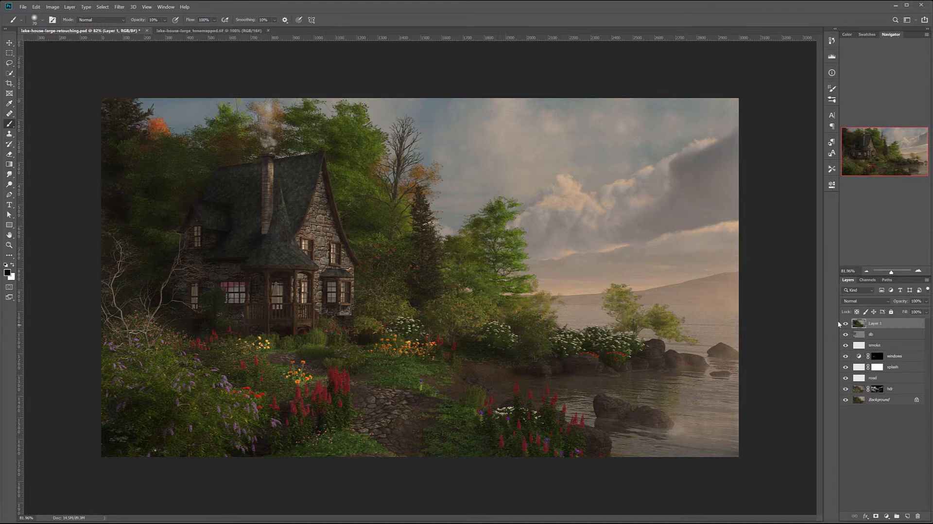
double_click(878, 323)
text(ddb)
key(Return)
Step: Convert the gdb layer with a Black & White adjustment using Reds 51, Greens 83, Cyans 42 and Blues -68
click(53, 8)
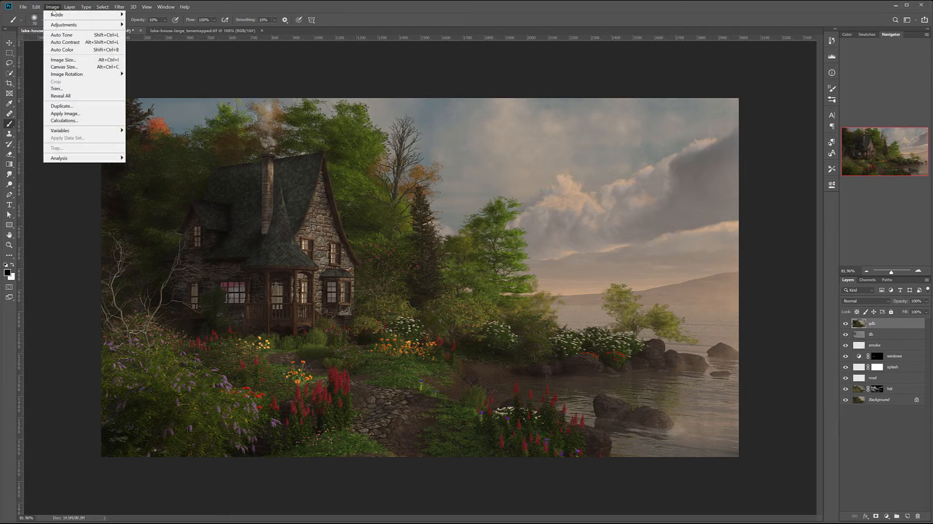
mouse_move(58, 25)
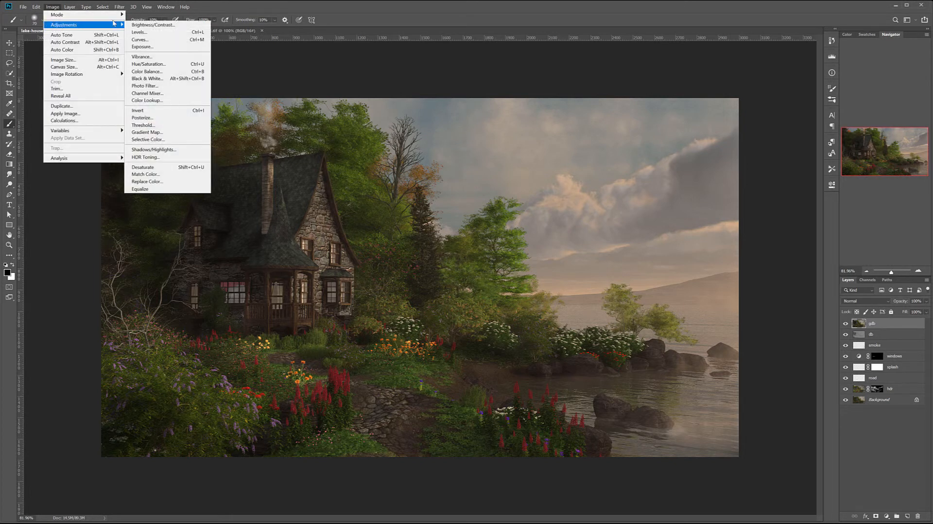
click(146, 79)
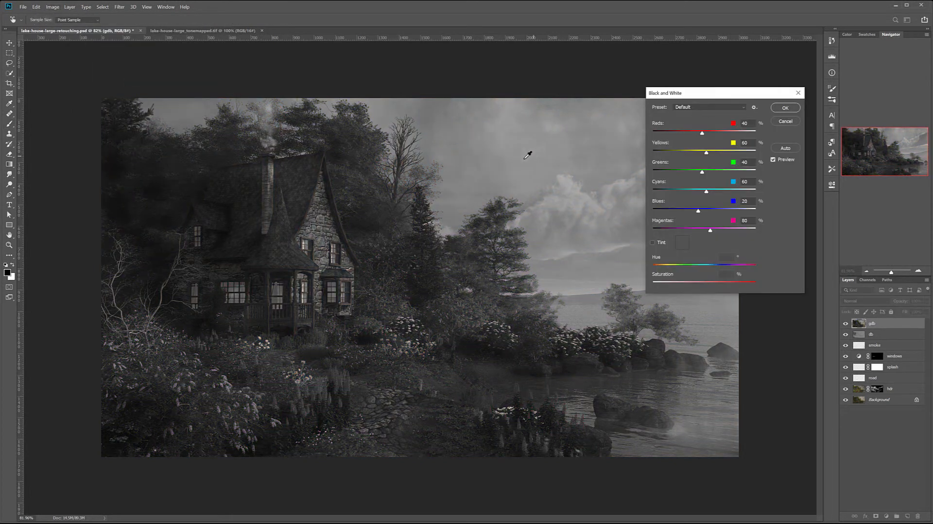
drag(733, 97, 694, 76)
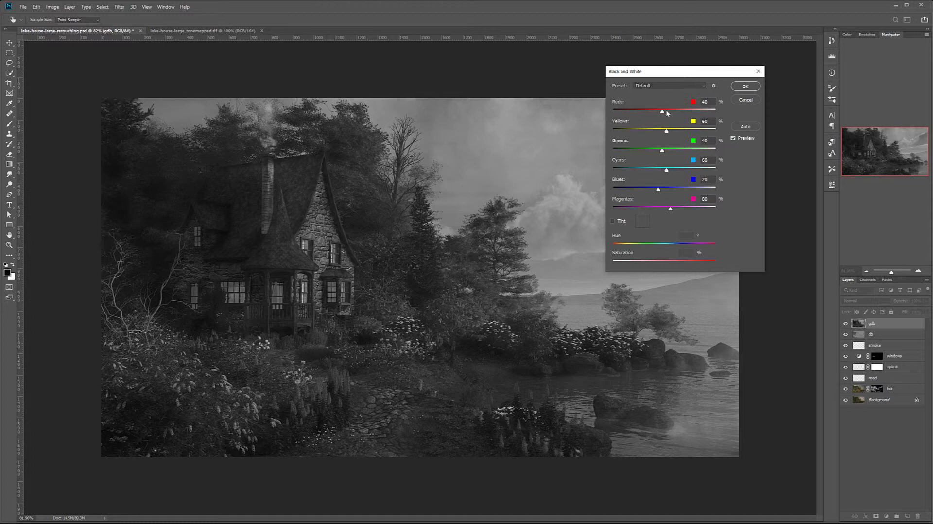
drag(663, 112, 674, 113)
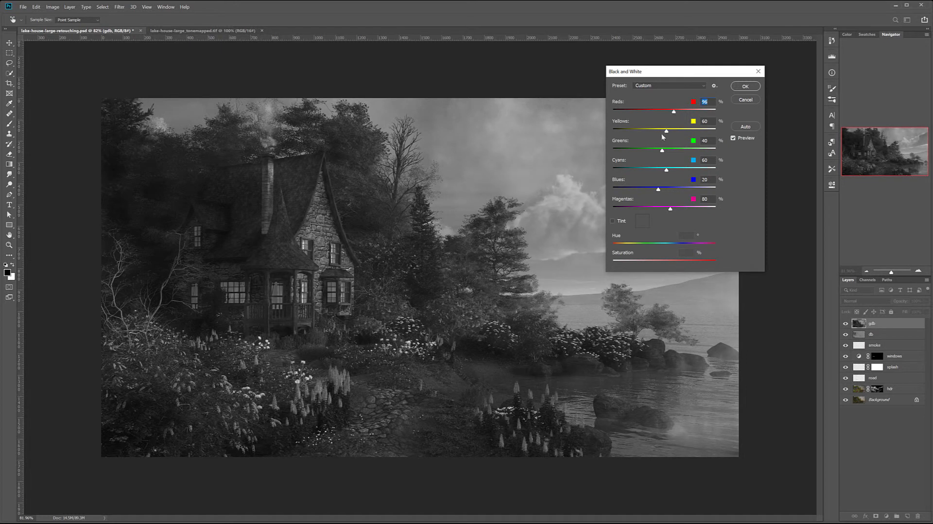
drag(662, 151, 638, 190)
drag(637, 191, 640, 192)
mouse_move(674, 112)
mouse_down()
mouse_move(638, 110)
mouse_move(666, 114)
mouse_up()
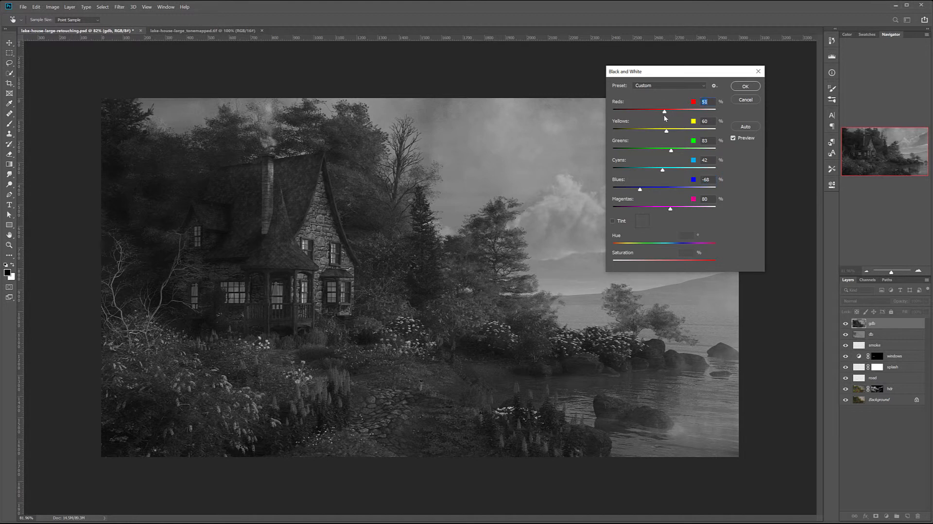
click(750, 88)
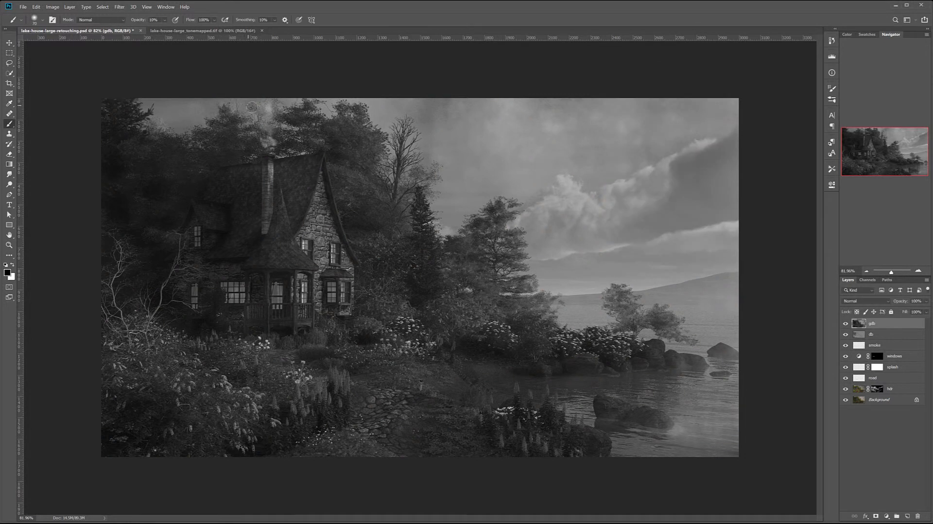
Step: Open Shadows/Highlights for the gdb layer and set both the shadow and highlight Amounts to 100% and Radii to 5 px
click(53, 7)
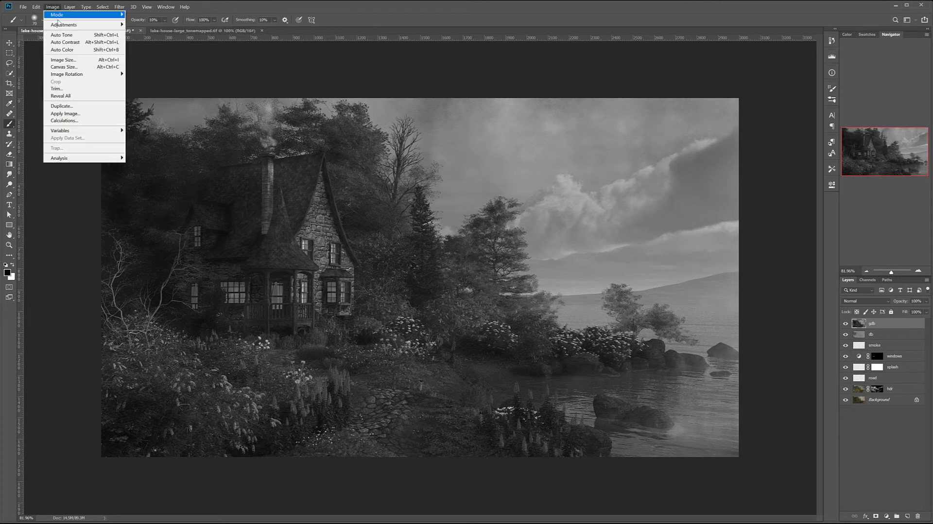
mouse_move(64, 25)
click(146, 150)
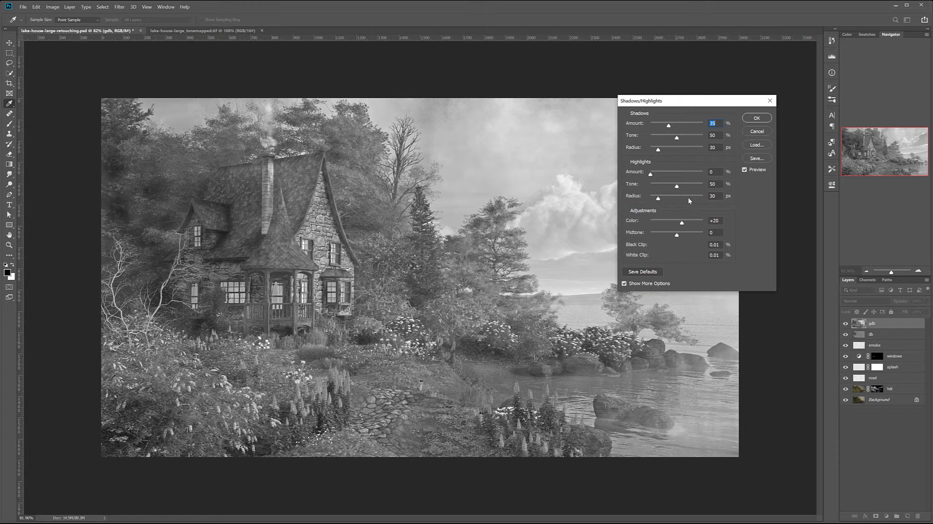
drag(669, 126, 740, 122)
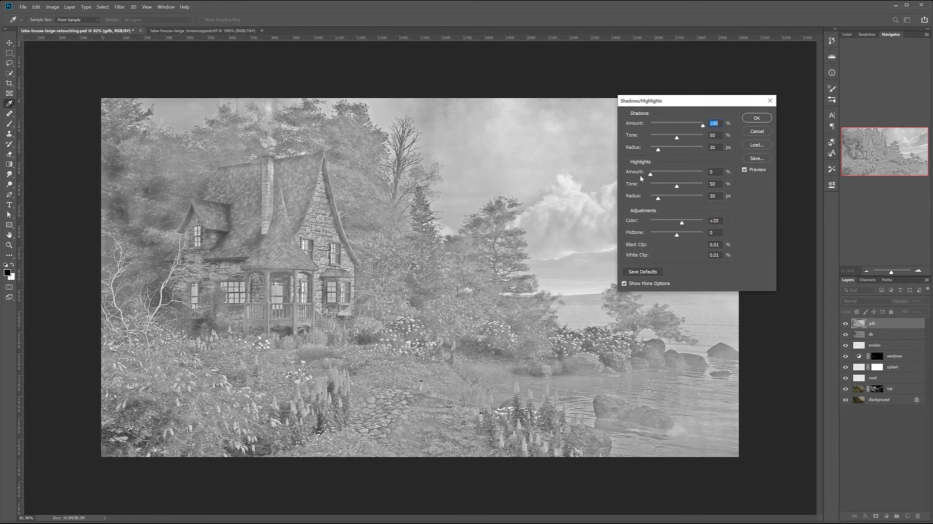
drag(662, 173, 737, 170)
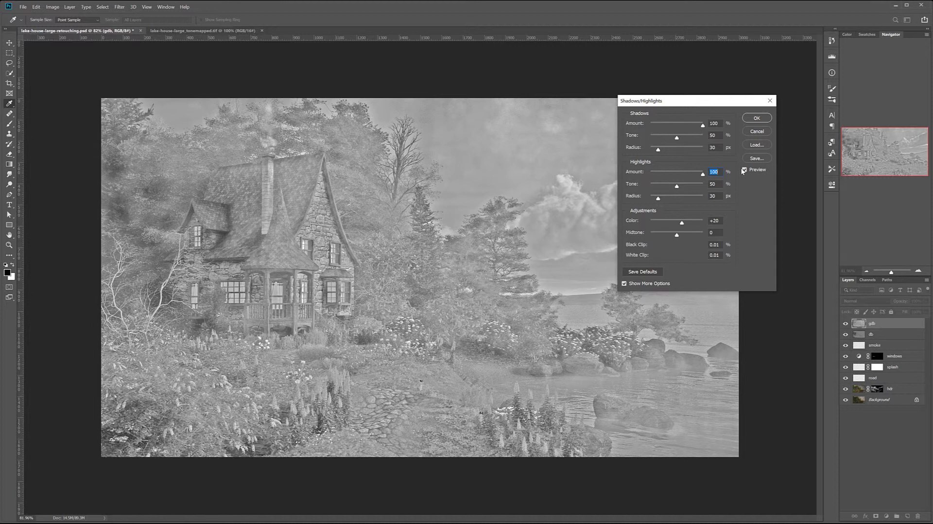
double_click(712, 147)
text(5)
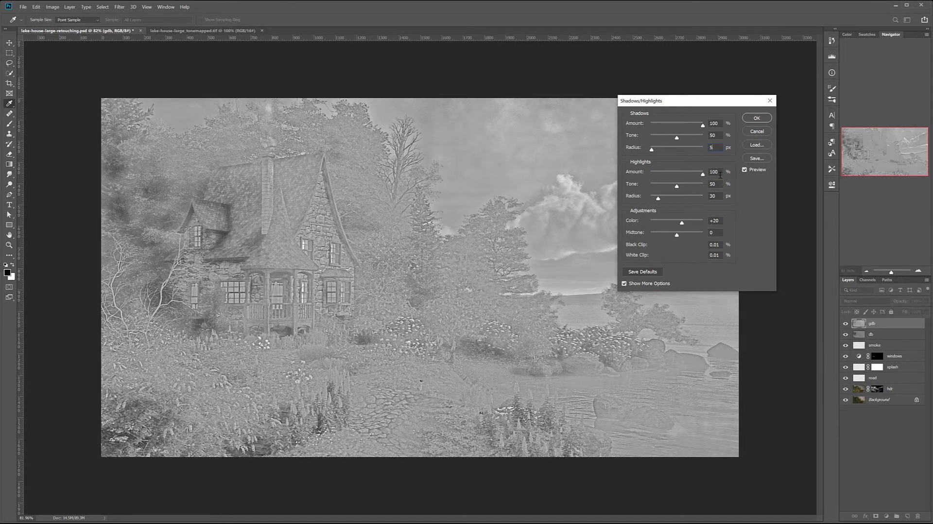
double_click(712, 195)
text(5)
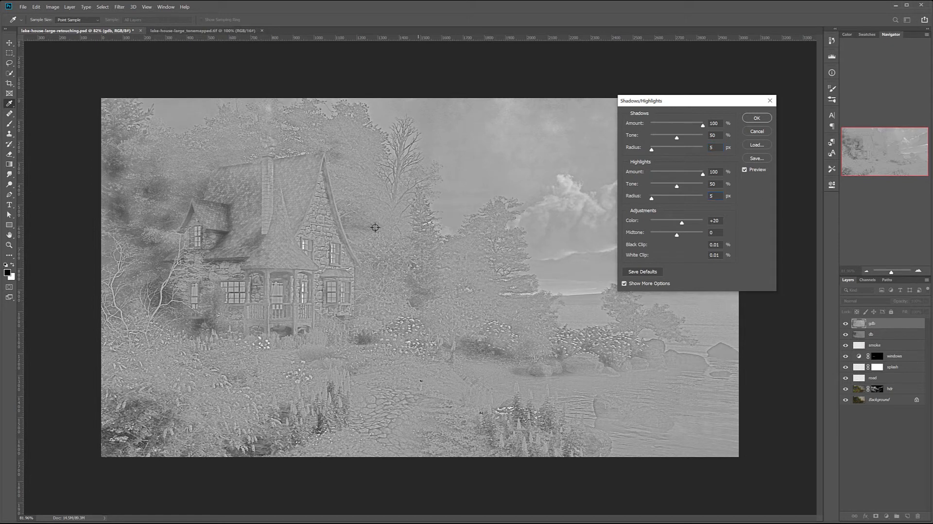
Step: Lower the shadow Tone to about 36%, fine-tune the highlight Tone, and apply the Shadows/Highlights adjustment
drag(678, 141, 669, 140)
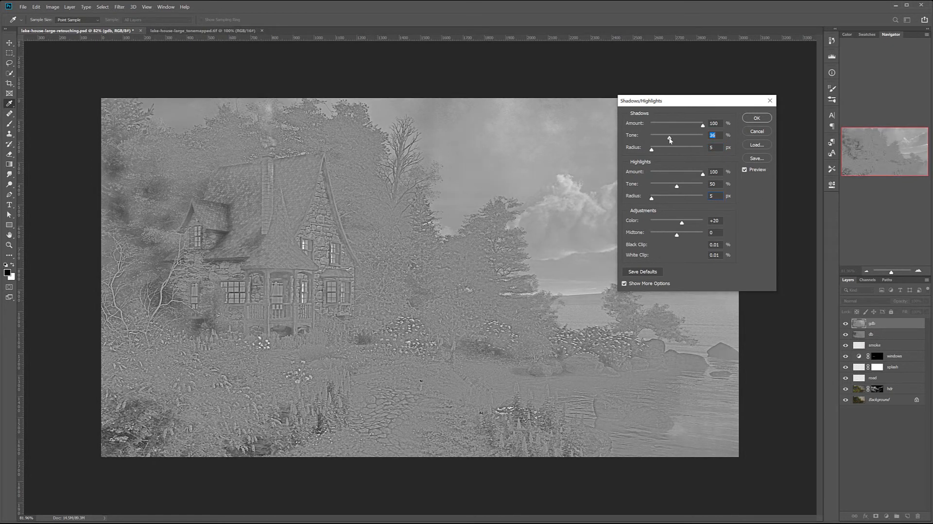
click(676, 187)
drag(676, 187, 678, 187)
drag(670, 139, 670, 140)
click(743, 120)
key(b)
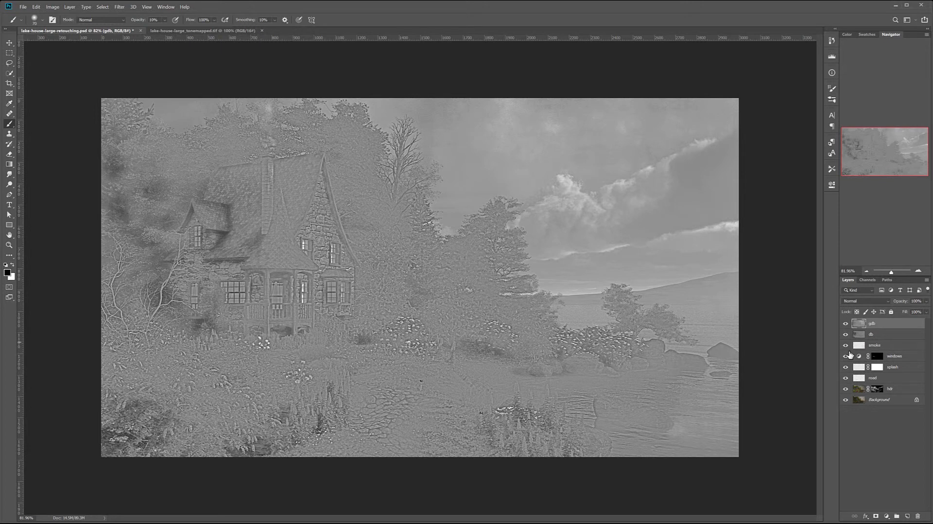
Step: Set the gdb layer's blend mode to Soft Light and compare the image with and without that layer
click(885, 301)
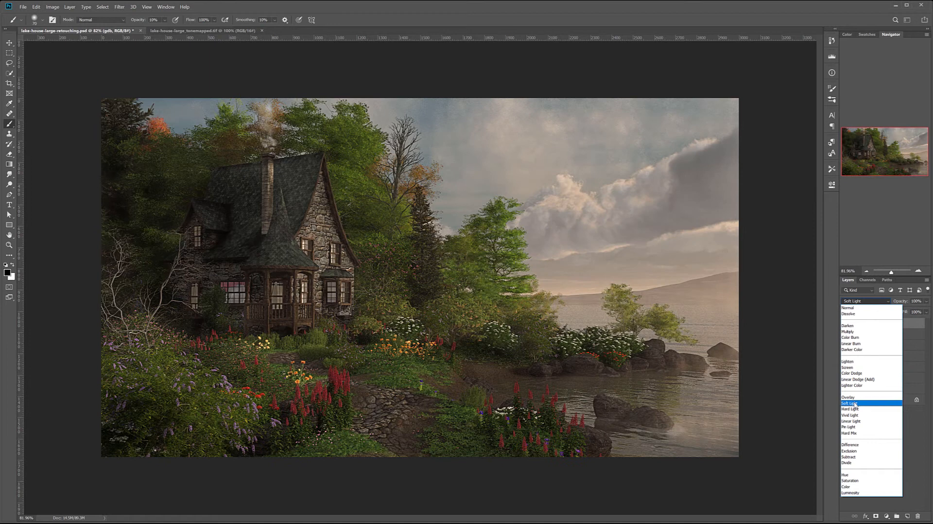
click(850, 403)
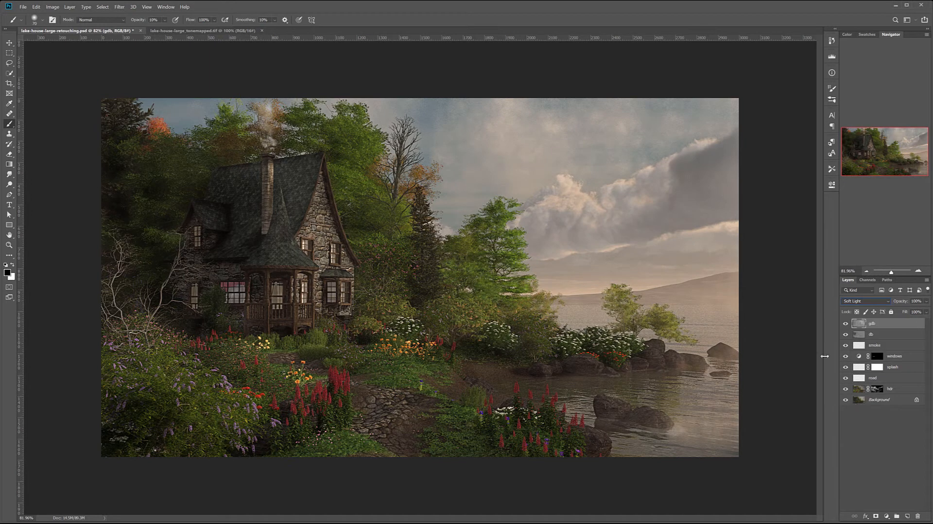
click(845, 323)
click(845, 323)
click(845, 324)
click(846, 323)
Step: Lower the gdb layer's opacity to less than half to soften its detail effect
click(926, 302)
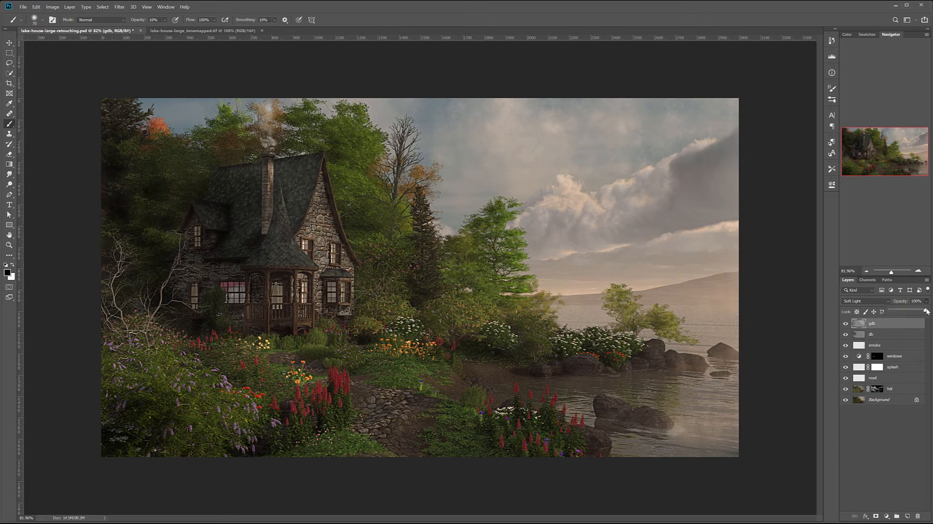
click(890, 311)
click(900, 312)
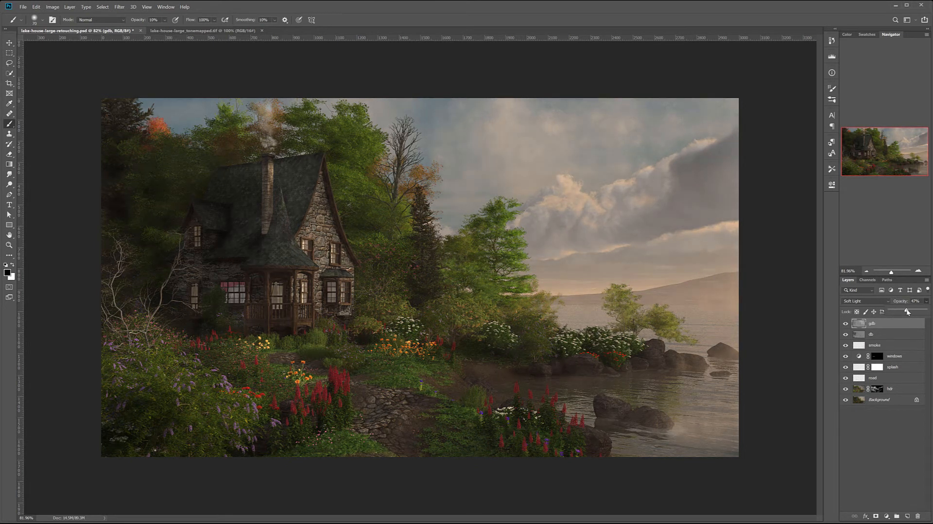
mouse_move(907, 312)
mouse_down()
mouse_move(890, 314)
mouse_move(899, 313)
mouse_up()
Step: Stamp all visible layers into a new top layer and rename it glow
key(ctrl+shift+alt+e)
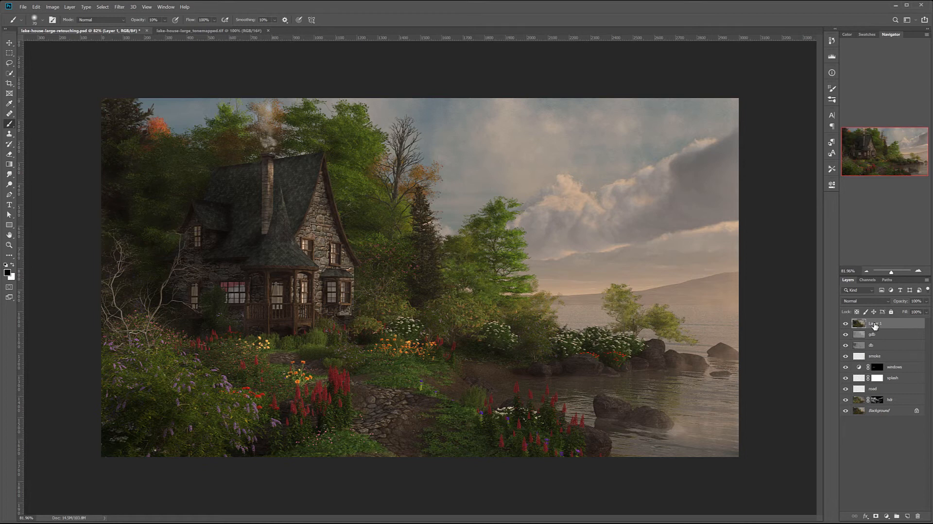
double_click(874, 324)
text(glow)
key(Return)
Step: Apply a 7-pixel Gaussian Blur to the glow layer and set its blend mode to Soft Light
click(120, 7)
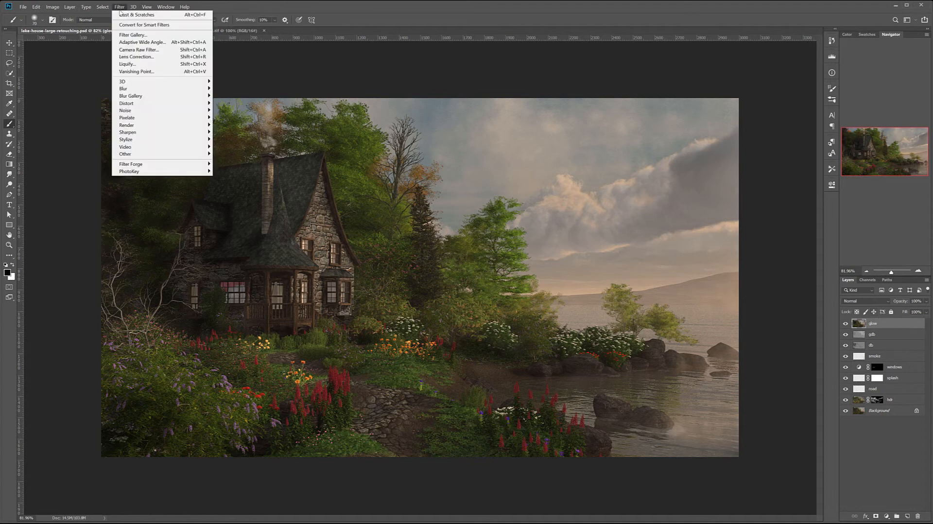
mouse_move(151, 91)
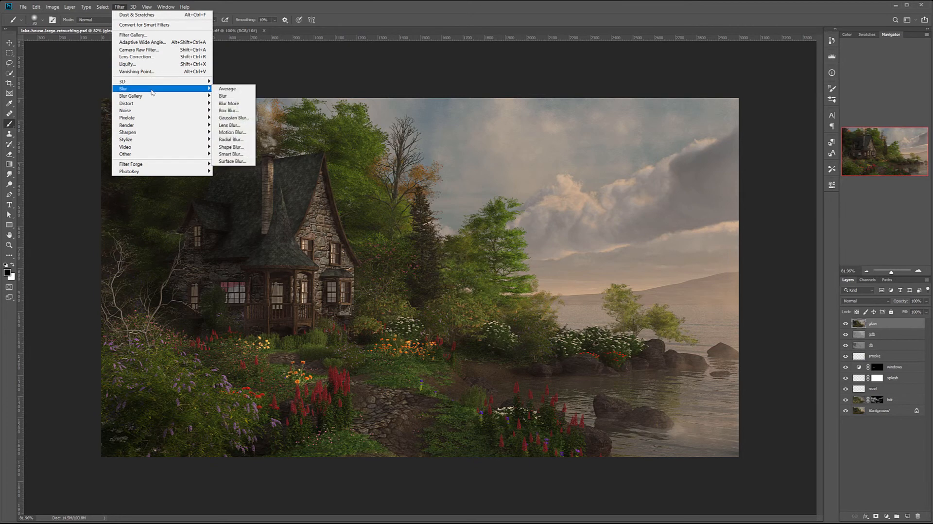
click(232, 118)
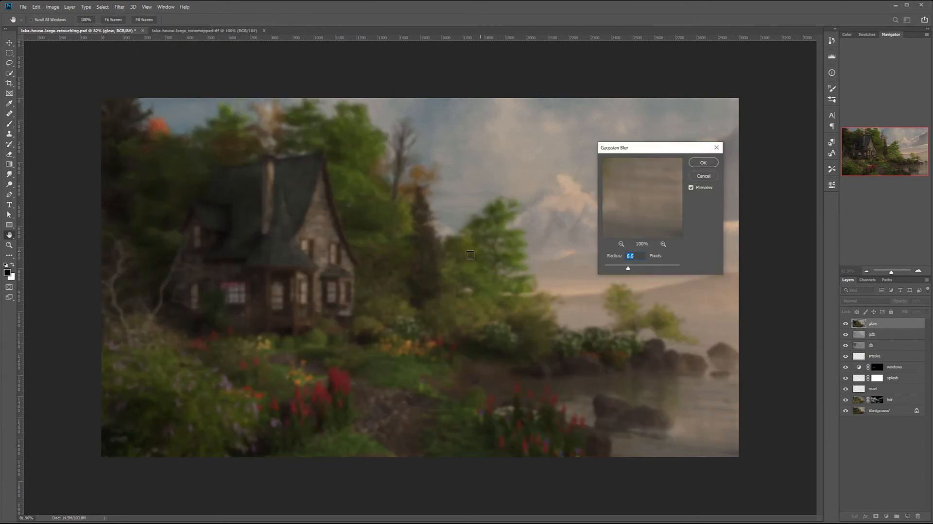
drag(630, 266, 628, 269)
text(7)
click(702, 161)
key(b)
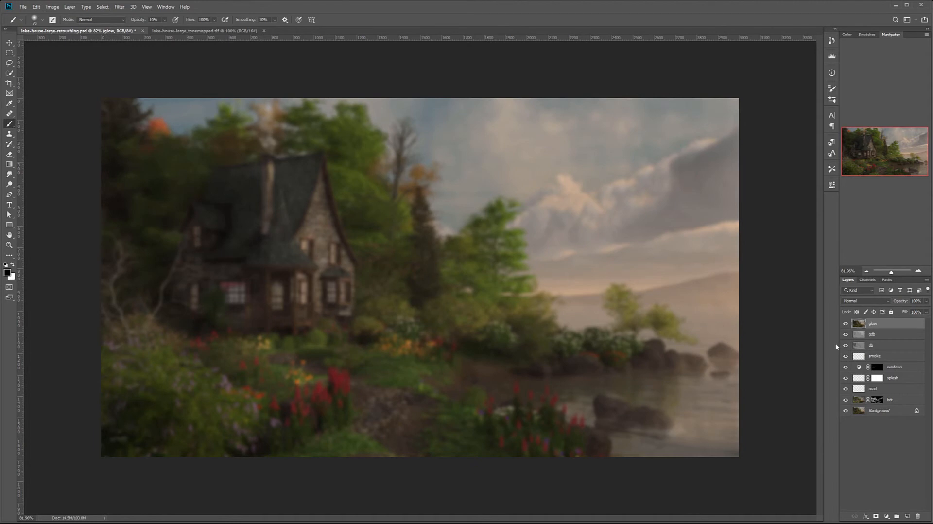
click(877, 300)
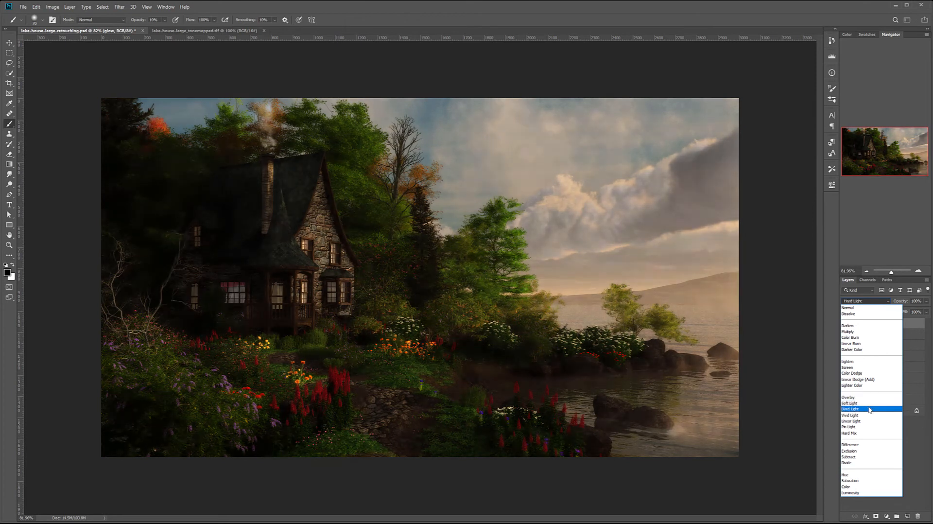
click(867, 405)
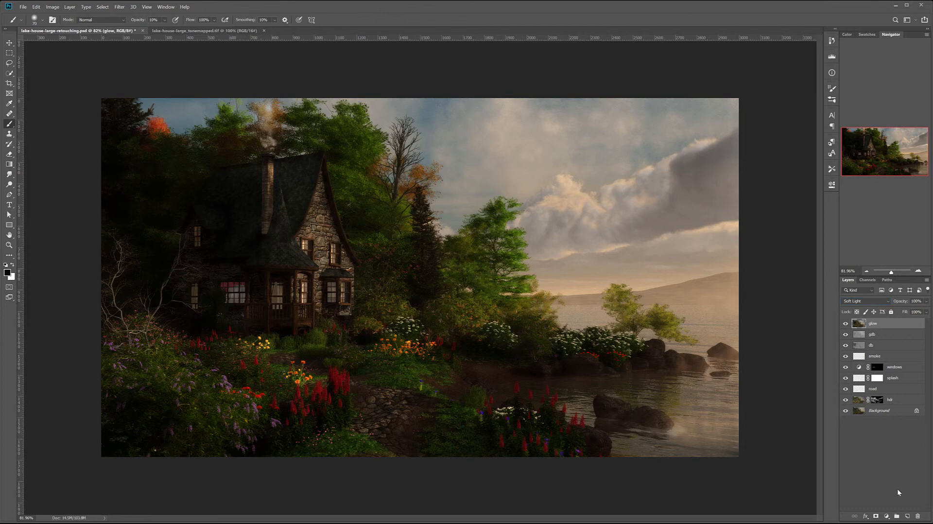
Step: Add a Black & White adjustment clipped to the glow layer and compare the image with and without the glow
click(886, 516)
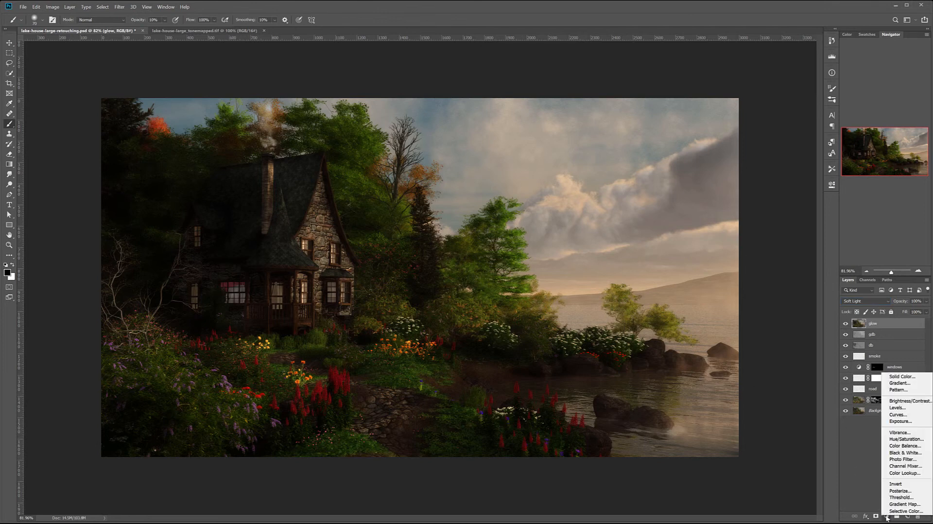
click(902, 453)
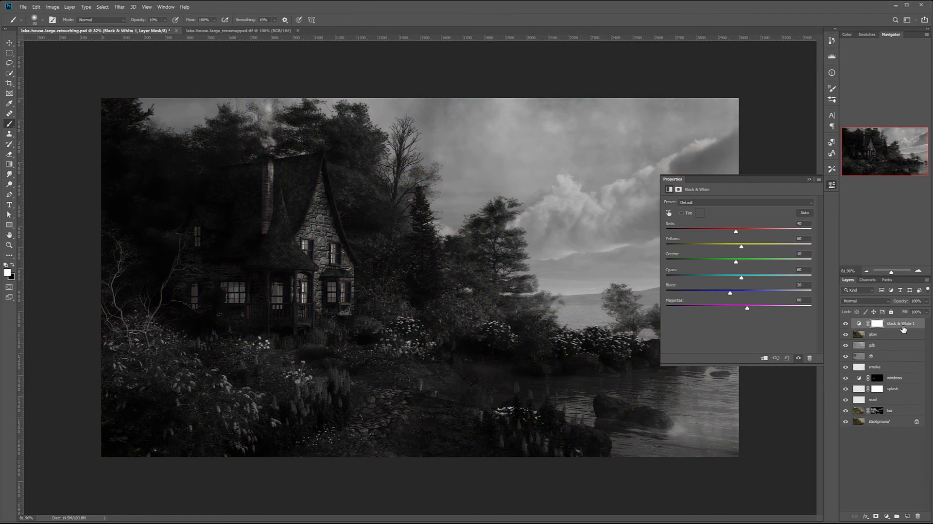
drag(905, 328, 902, 326)
alt+click(902, 326)
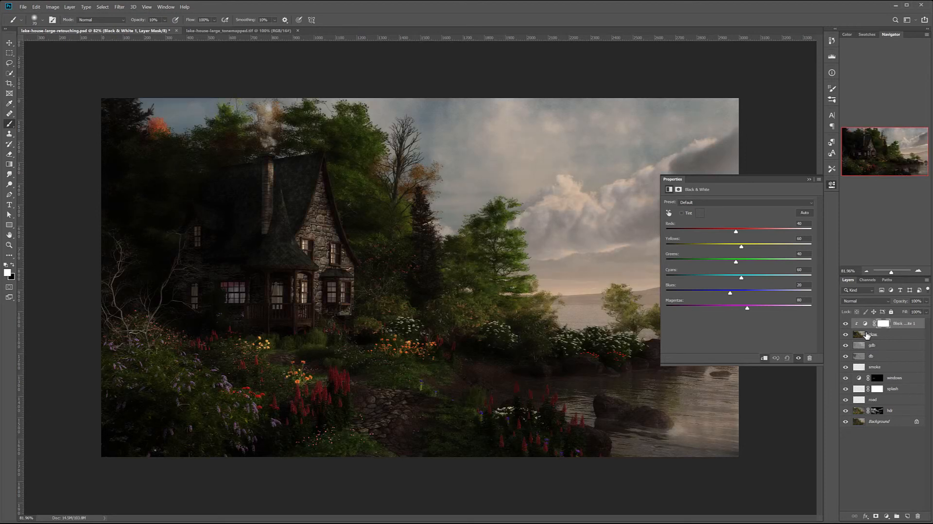
click(845, 334)
click(846, 334)
click(847, 335)
click(846, 335)
Step: Set the clipped Black & White adjustment to Reds 67, Yellows 97, Greens 110 and Cyans about 41, and fine-tune Blues and Magentas
drag(737, 233, 752, 248)
mouse_move(740, 279)
mouse_down()
mouse_move(756, 278)
mouse_move(736, 277)
mouse_up()
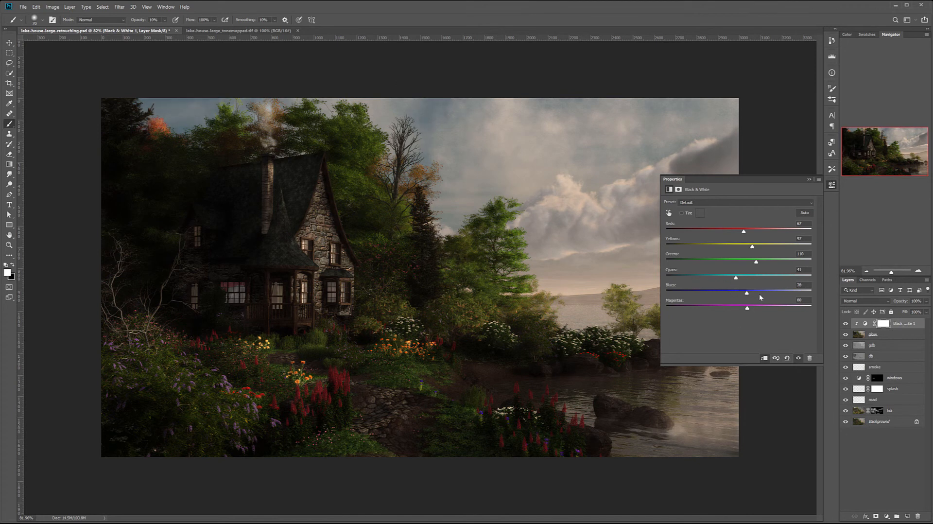
mouse_move(739, 295)
mouse_down()
mouse_move(715, 296)
mouse_move(738, 294)
mouse_up()
click(742, 308)
Step: Add a Curves adjustment clipped directly above the glow layer, in Luminosity mode, and raise its black point to an output of about 58
click(901, 335)
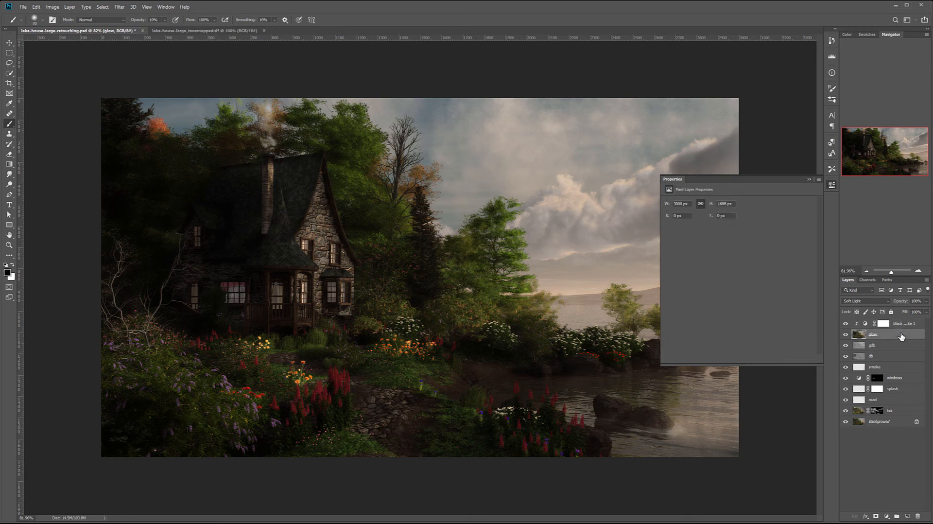
click(887, 516)
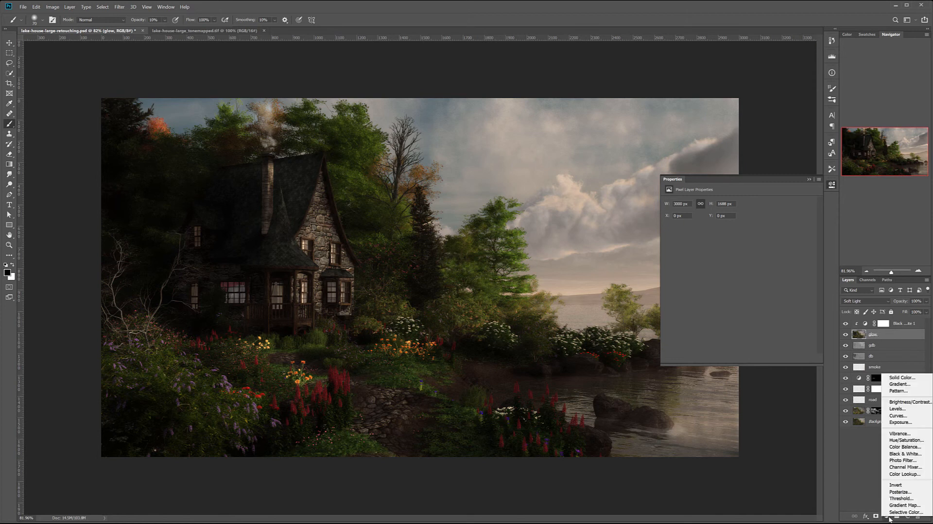
click(916, 417)
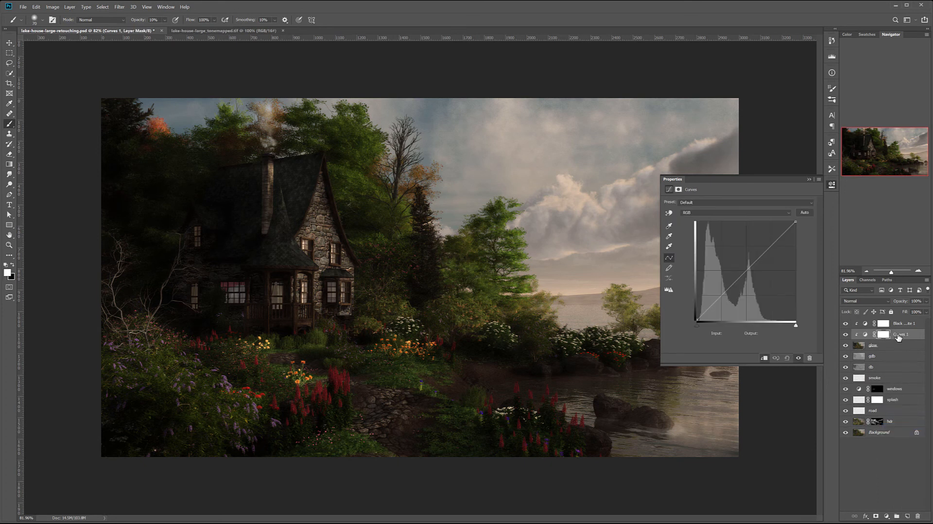
click(864, 301)
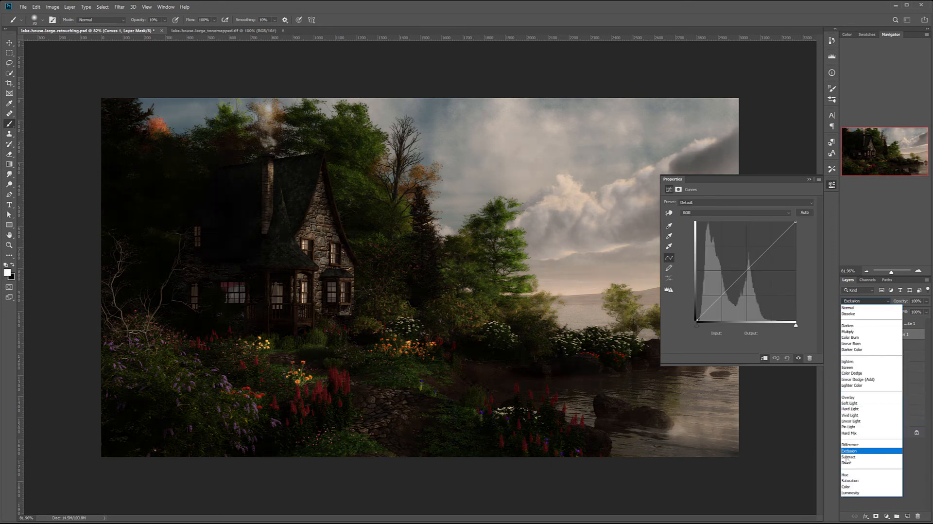
click(850, 492)
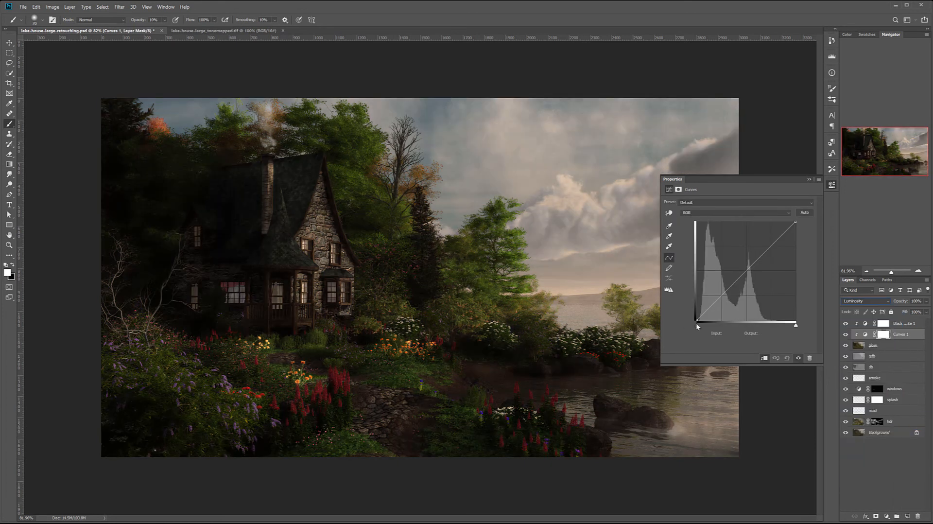
drag(697, 321, 675, 295)
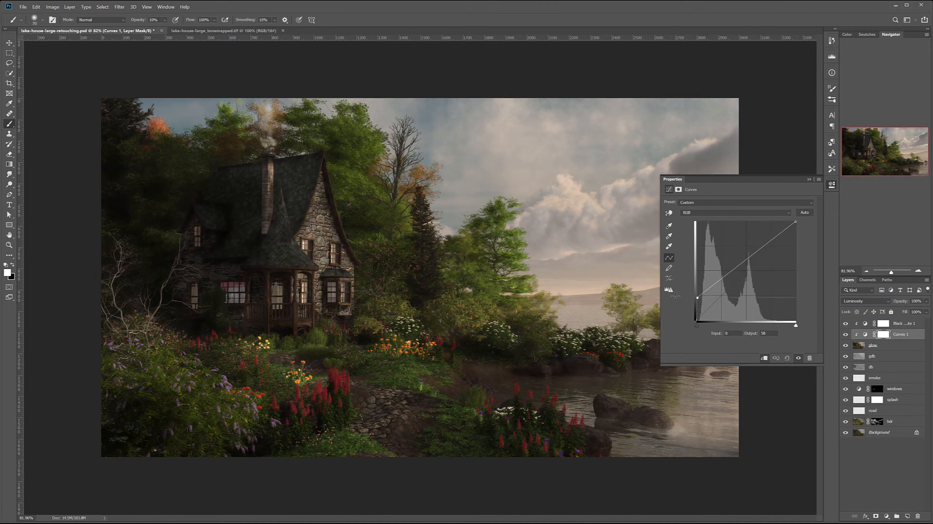
Step: Compare the image with and without the glow layer to judge the lifted shadows
click(845, 345)
click(846, 346)
click(847, 346)
click(846, 346)
click(846, 346)
click(846, 346)
click(846, 346)
click(847, 345)
Step: Adjust the Curves black point to an output of 55 and add a slightly lowered point near the curve's middle
drag(698, 294, 686, 299)
click(796, 222)
drag(740, 261, 744, 262)
click(697, 299)
Step: Check the refined curve by viewing the whole image repeatedly with and without the glow layer
click(846, 346)
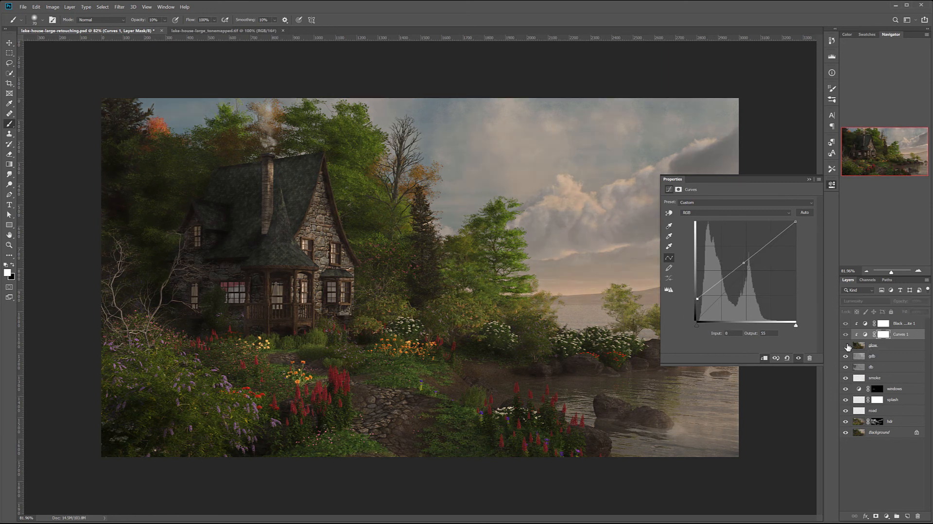
click(846, 345)
click(846, 345)
click(845, 345)
click(846, 345)
click(845, 346)
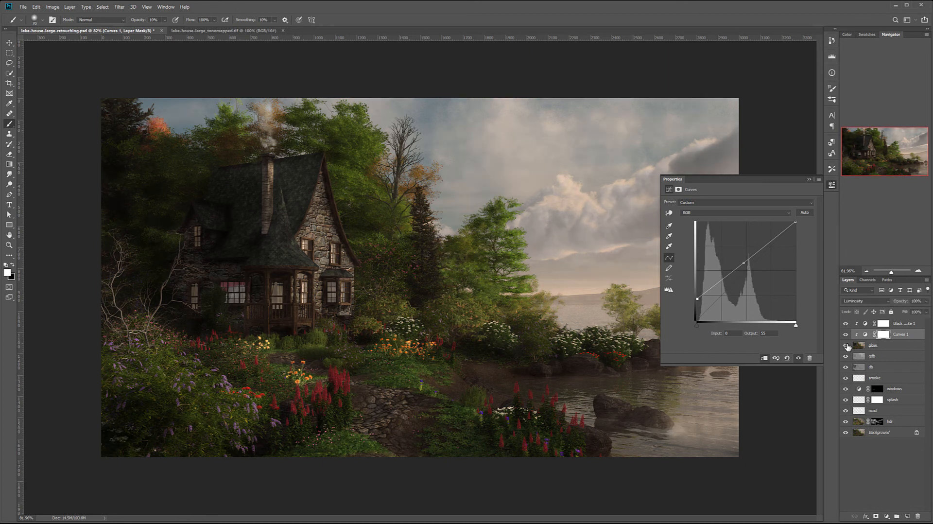
click(846, 345)
click(845, 345)
Step: Close the adjustment settings and reduce the glow layer's opacity to 78%
click(833, 184)
click(865, 334)
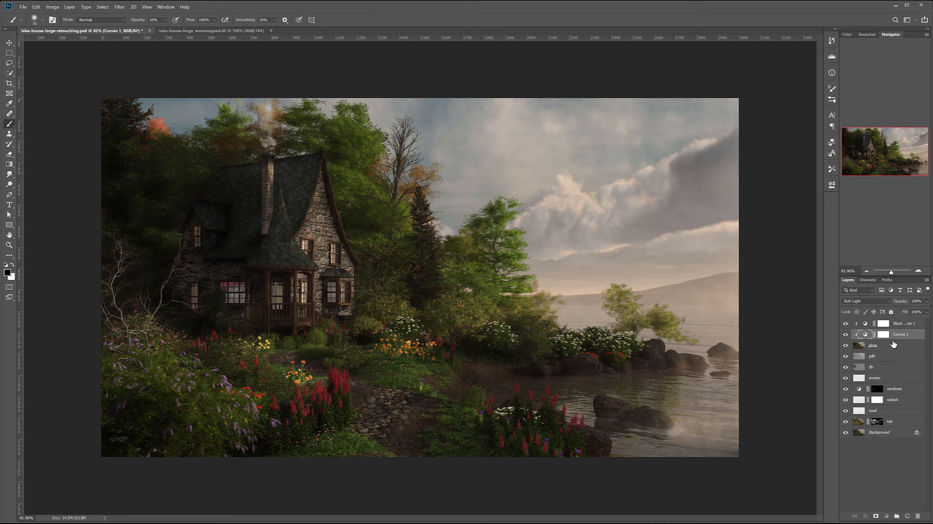
click(890, 346)
click(926, 302)
mouse_move(926, 313)
mouse_down()
mouse_move(873, 312)
mouse_move(923, 311)
mouse_move(914, 312)
mouse_up()
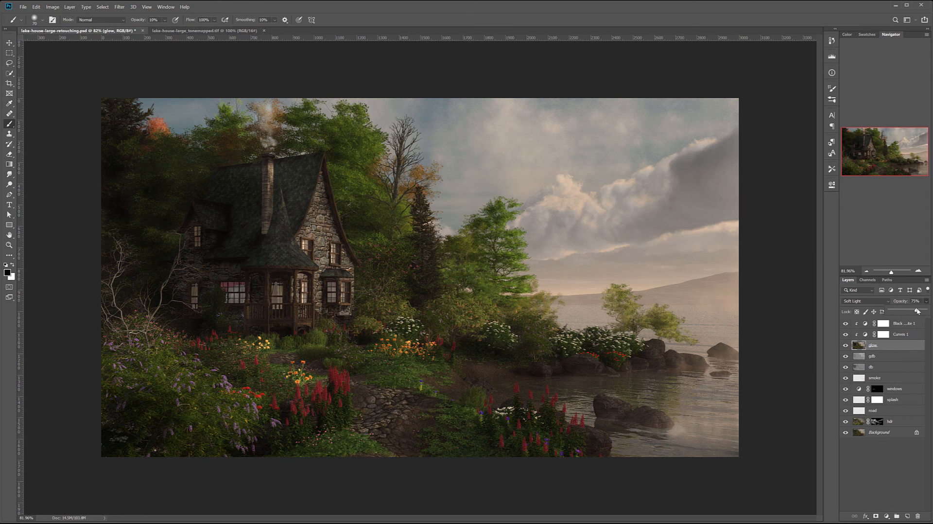
drag(921, 311, 918, 326)
Step: Examine the glow effect up close around the house gable, trees and sky, and return to the whole image
click(9, 42)
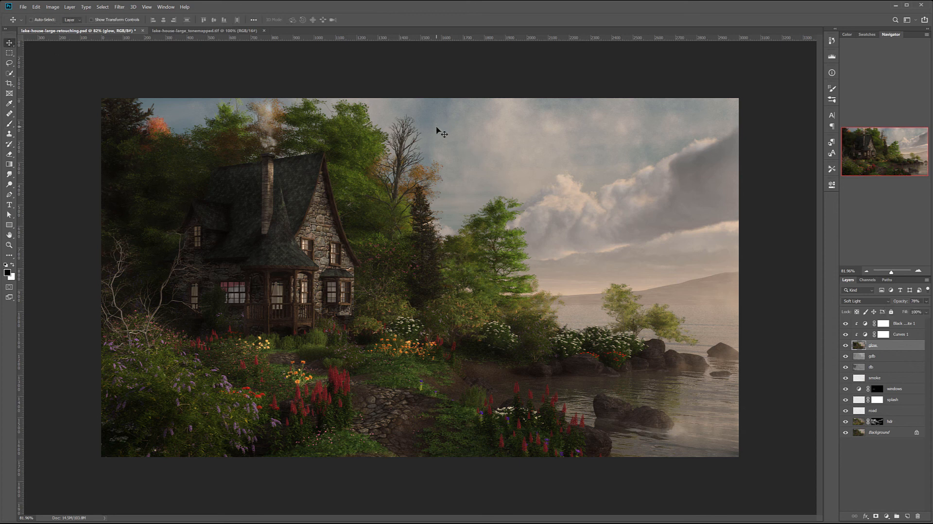
scroll(442, 128, up, 5)
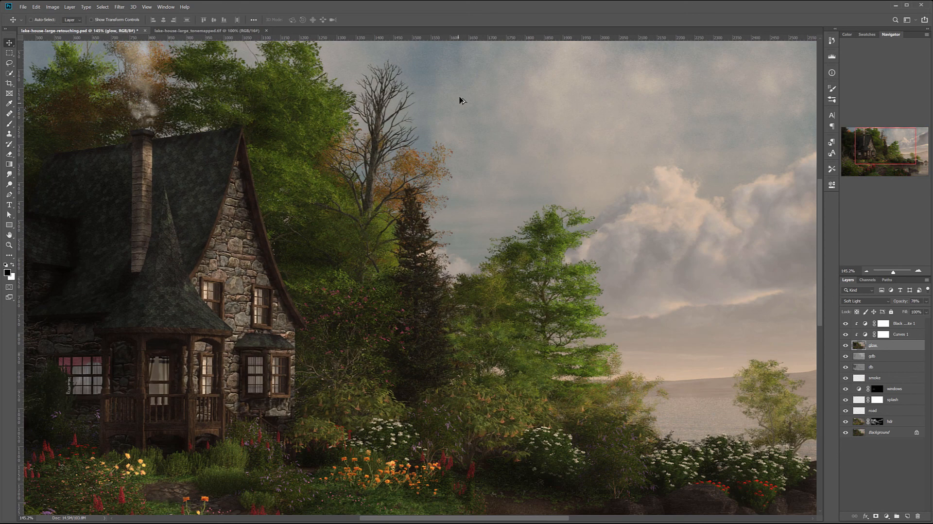
drag(424, 170, 473, 128)
scroll(486, 209, down, 3)
scroll(488, 218, down, 3)
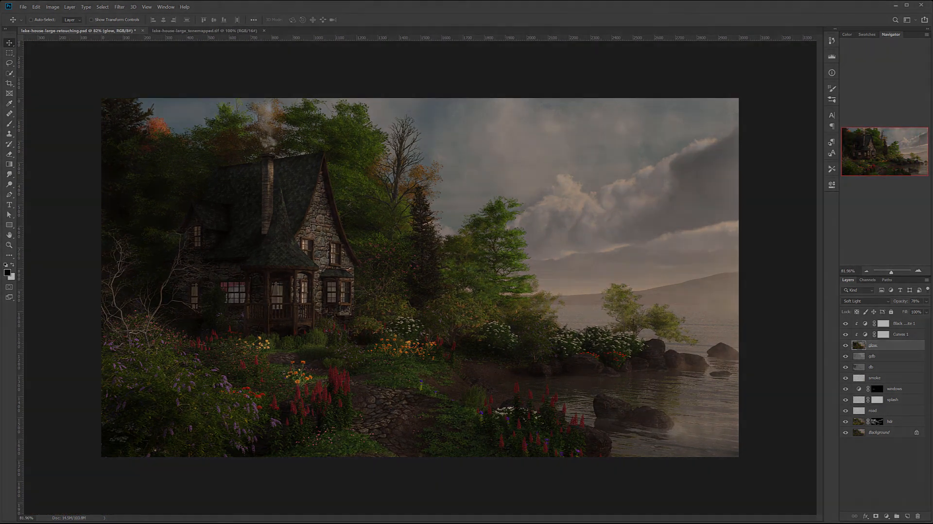